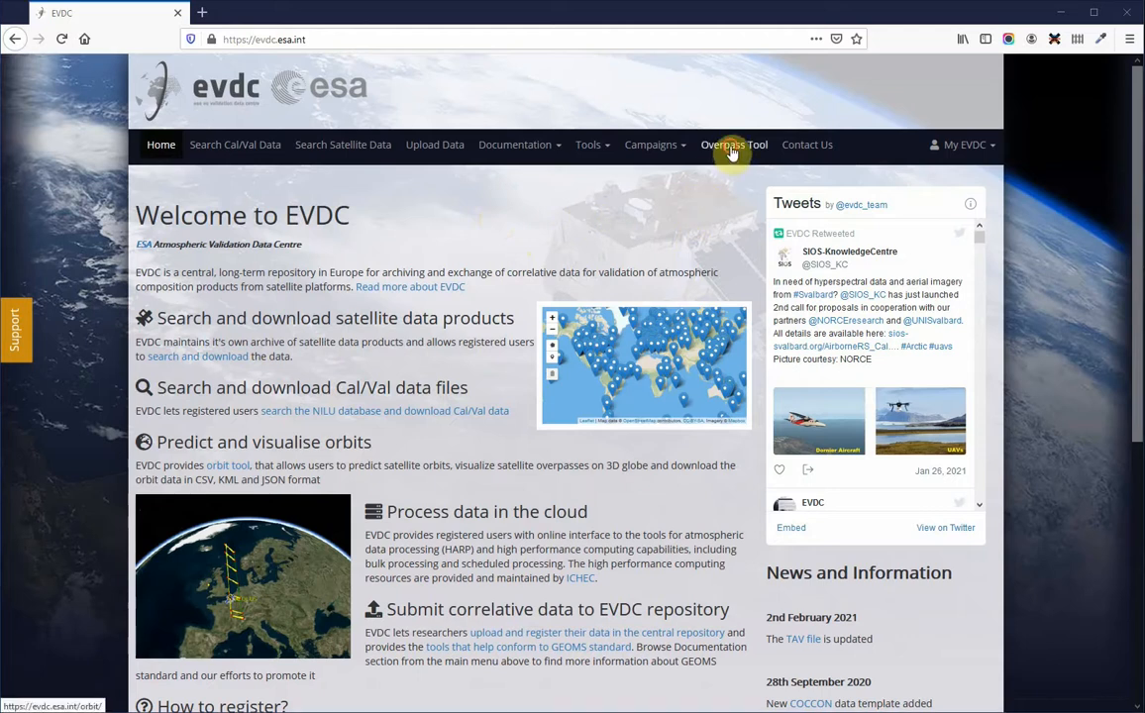
Open the Overpass Tool and look over the Orbit Prediction Tool's introduction, selection lists, globe and search settings
left_click(731, 154)
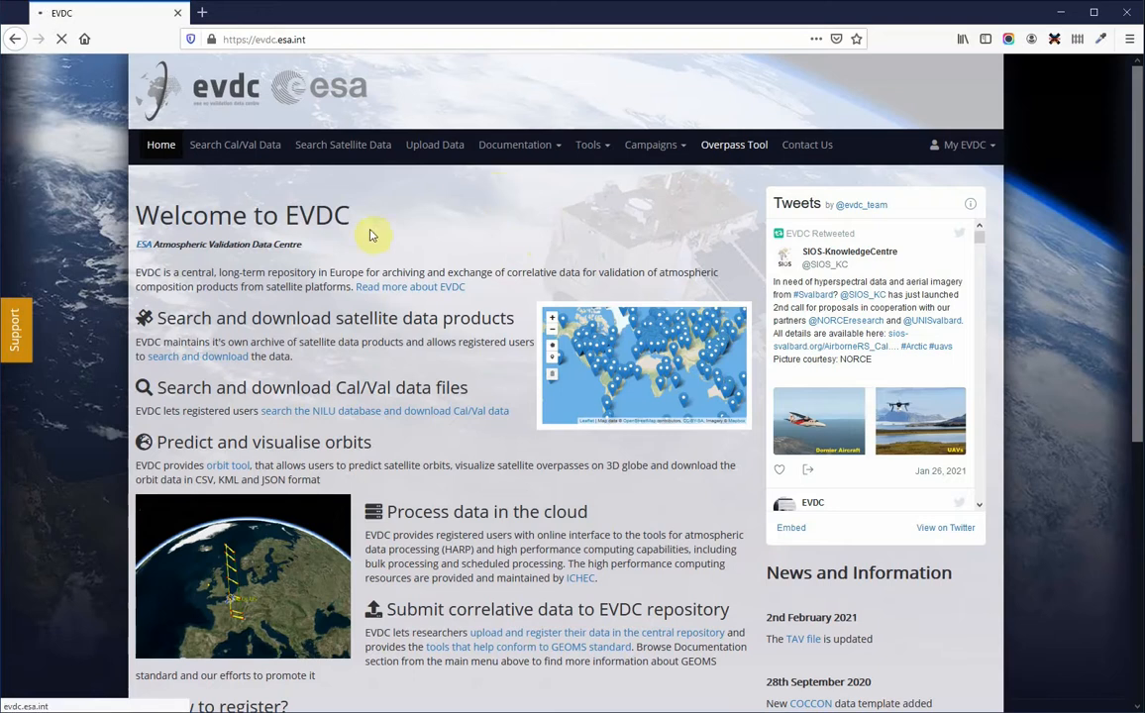
scroll(95, 311, "down", 1)
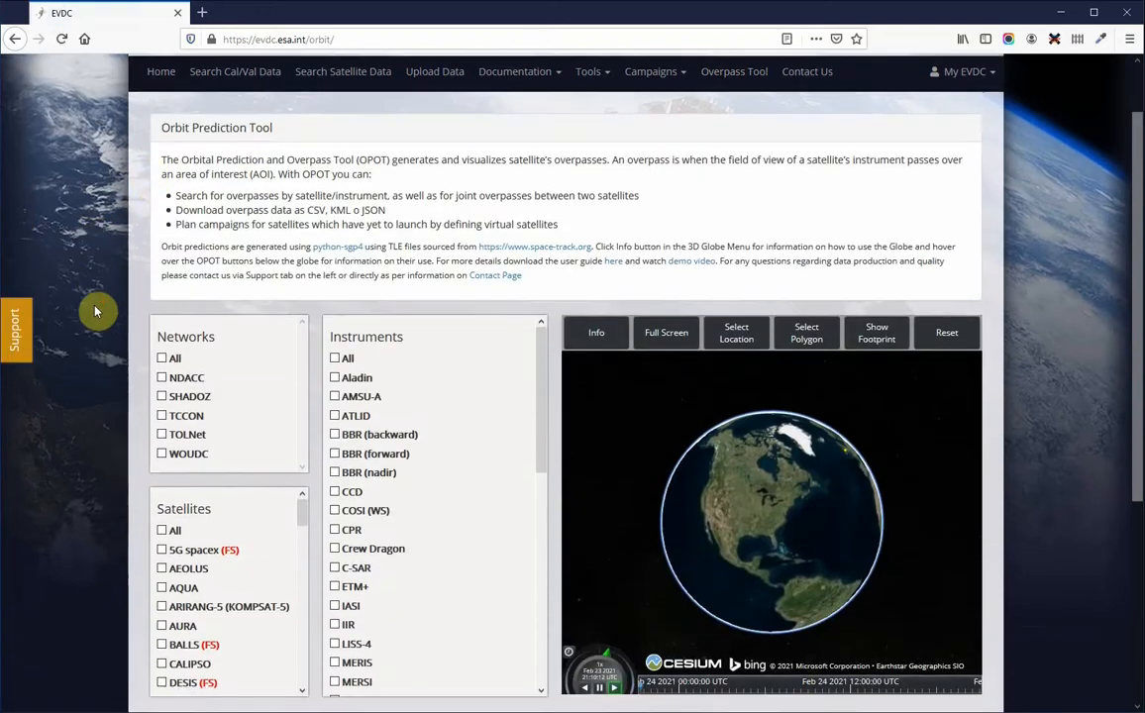
scroll(95, 311, "down", 3)
scroll(95, 311, "up", 2)
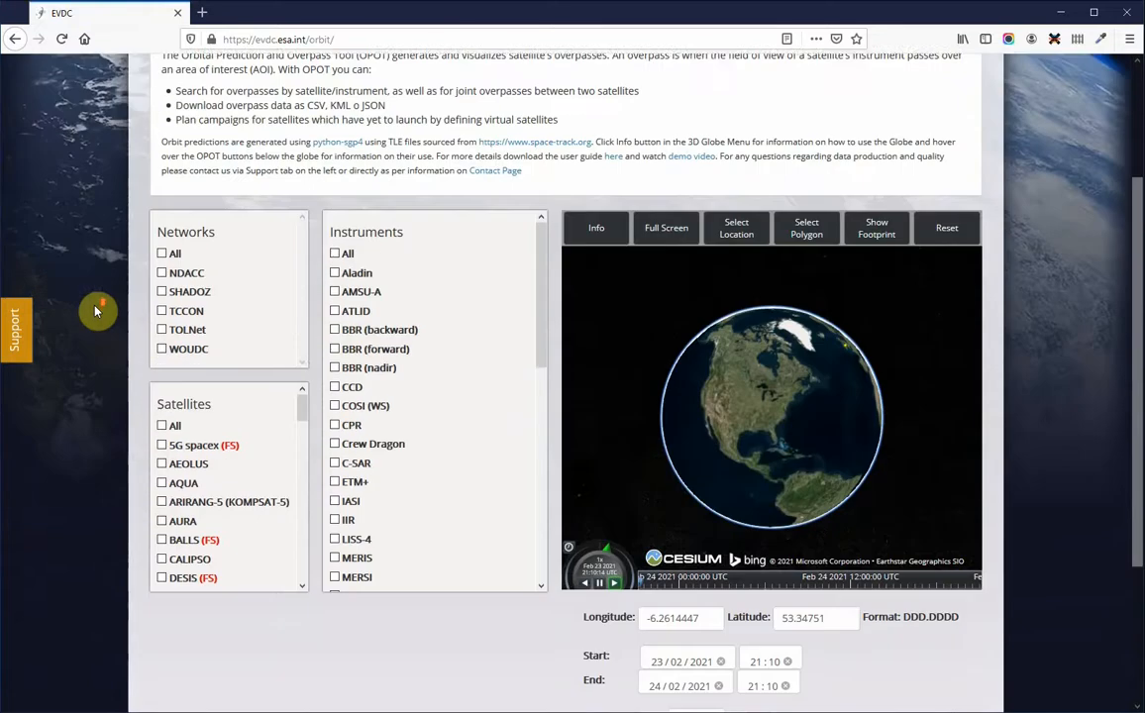
scroll(95, 311, "up", 2)
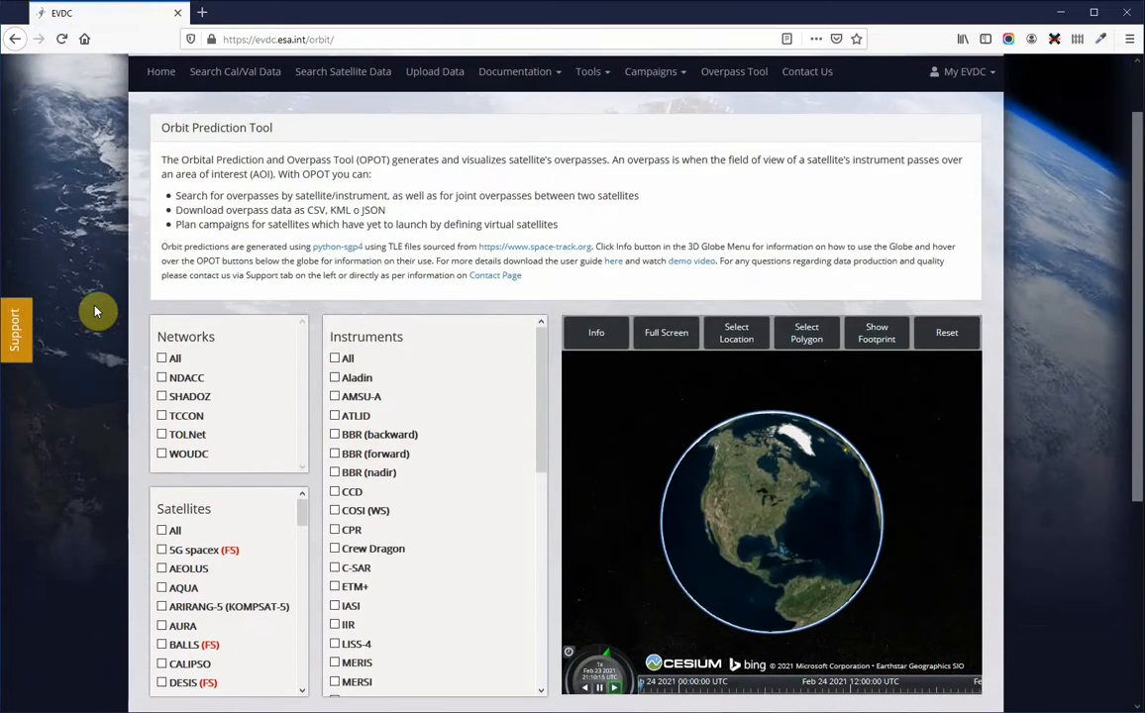
scroll(95, 311, "down", 3)
scroll(95, 311, "up", 3)
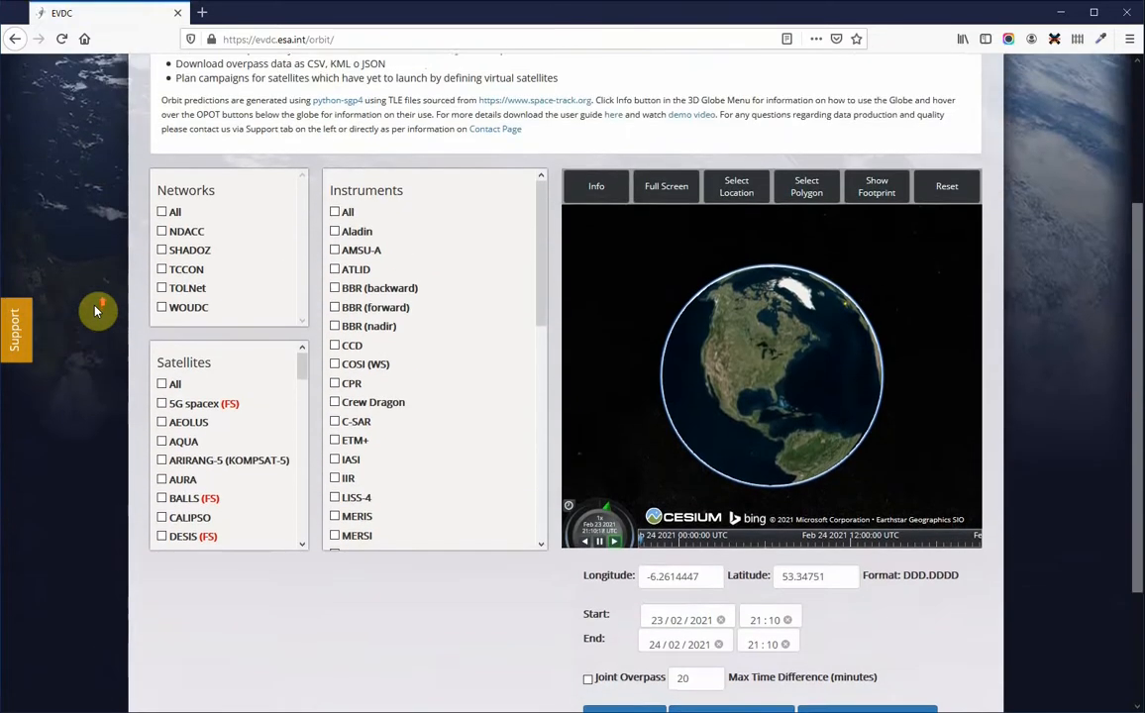
scroll(95, 311, "up", 1)
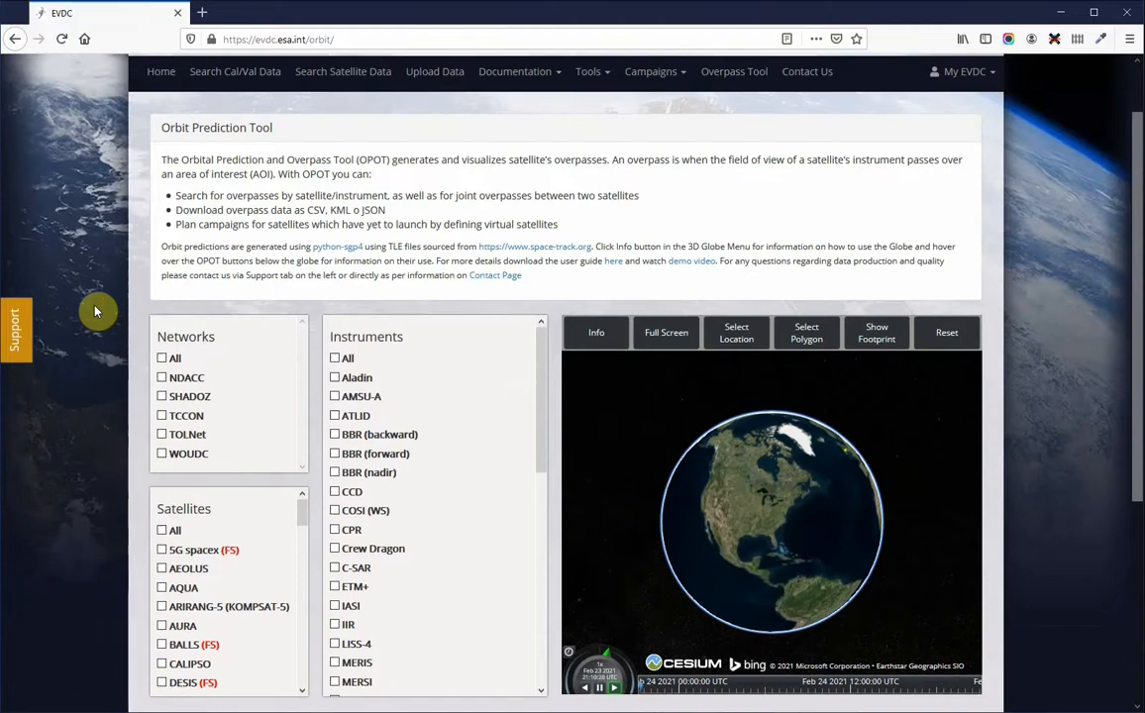
scroll(95, 311, "down", 2)
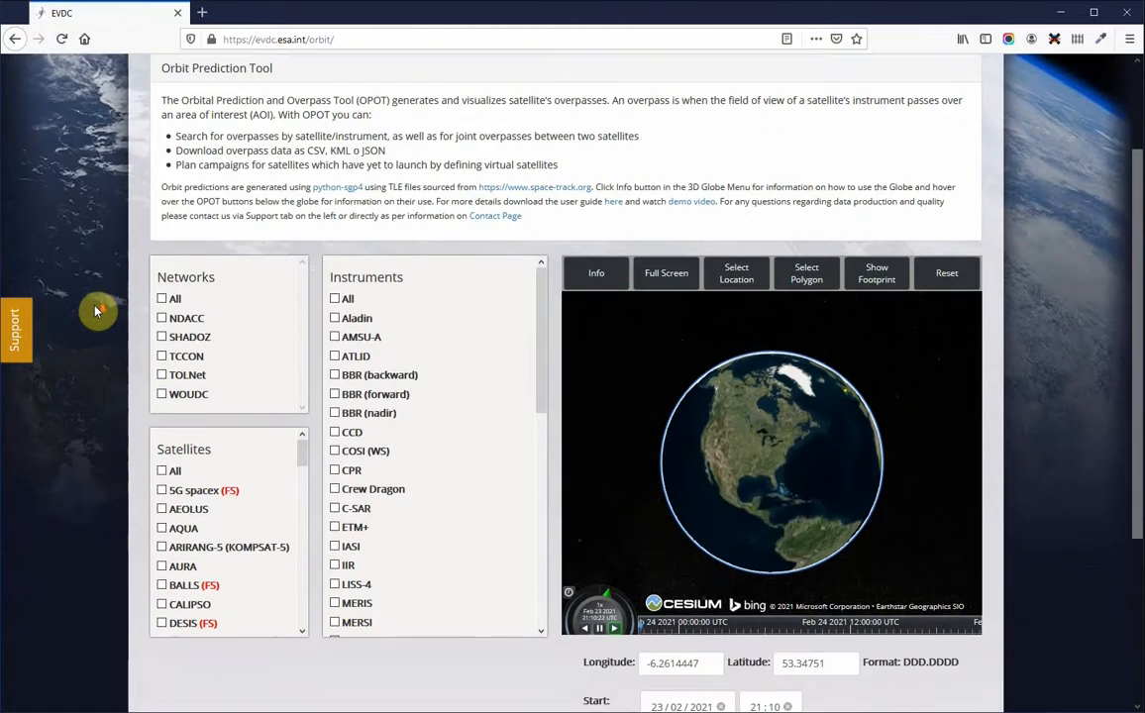
scroll(95, 311, "up", 1)
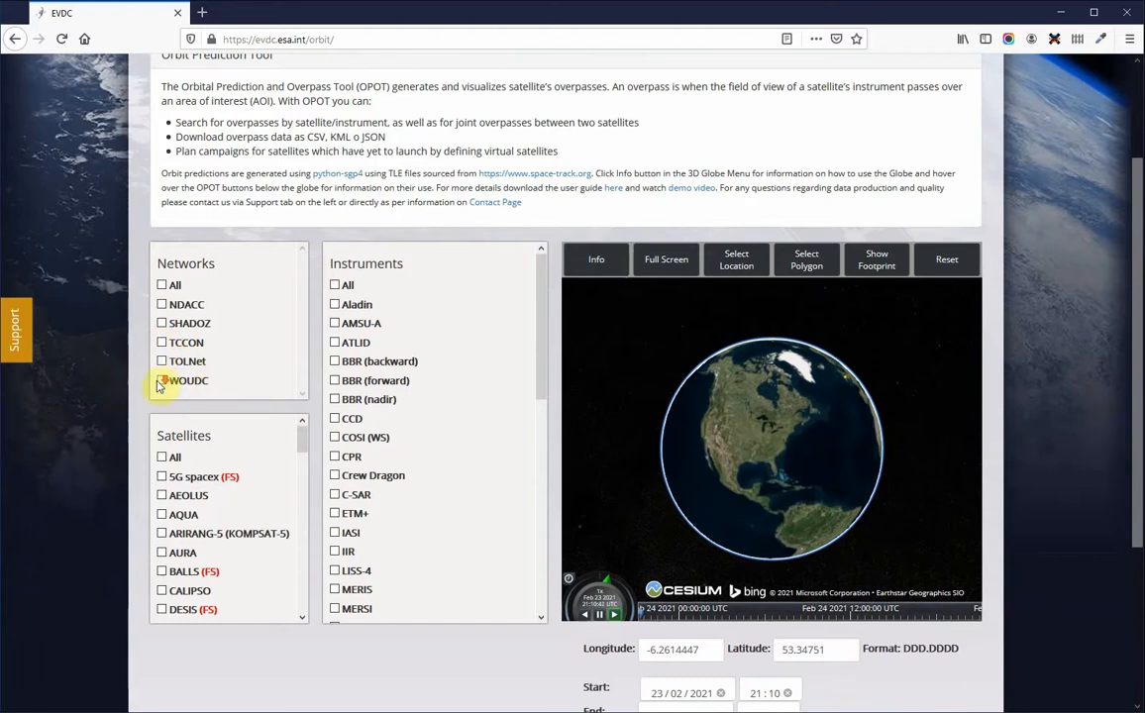
Show the SHADOZ network's stations on the globe and view the details of the Costa Rica station
scroll(156, 384, "down", 1)
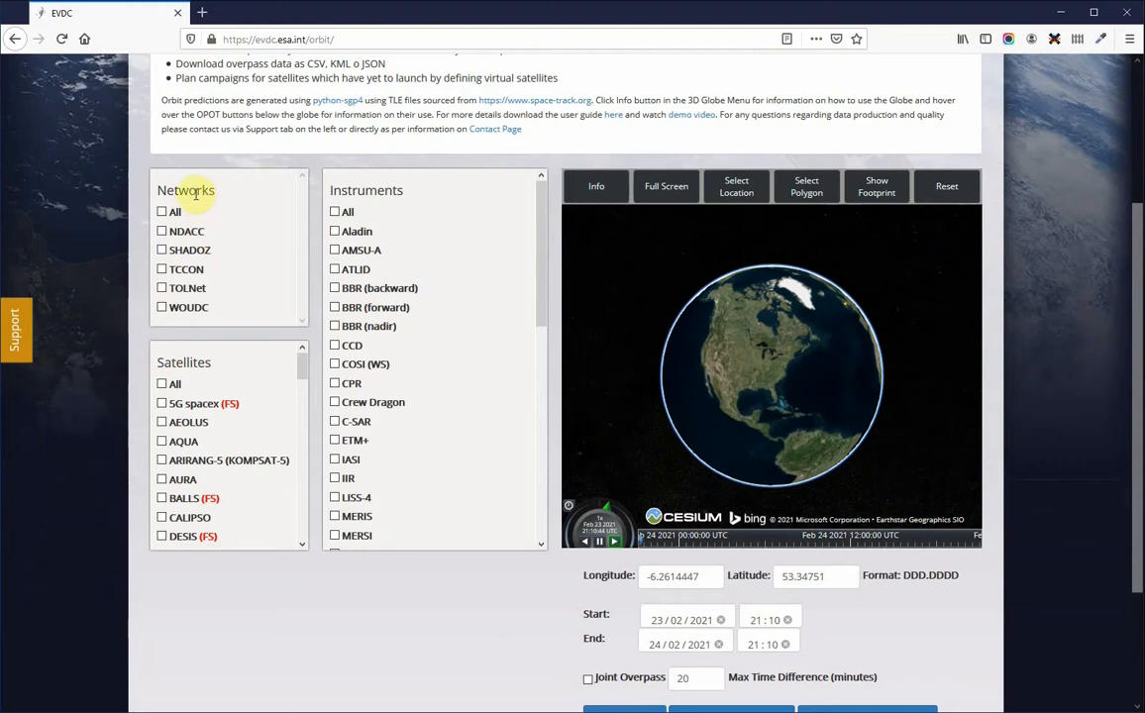
left_click(163, 252)
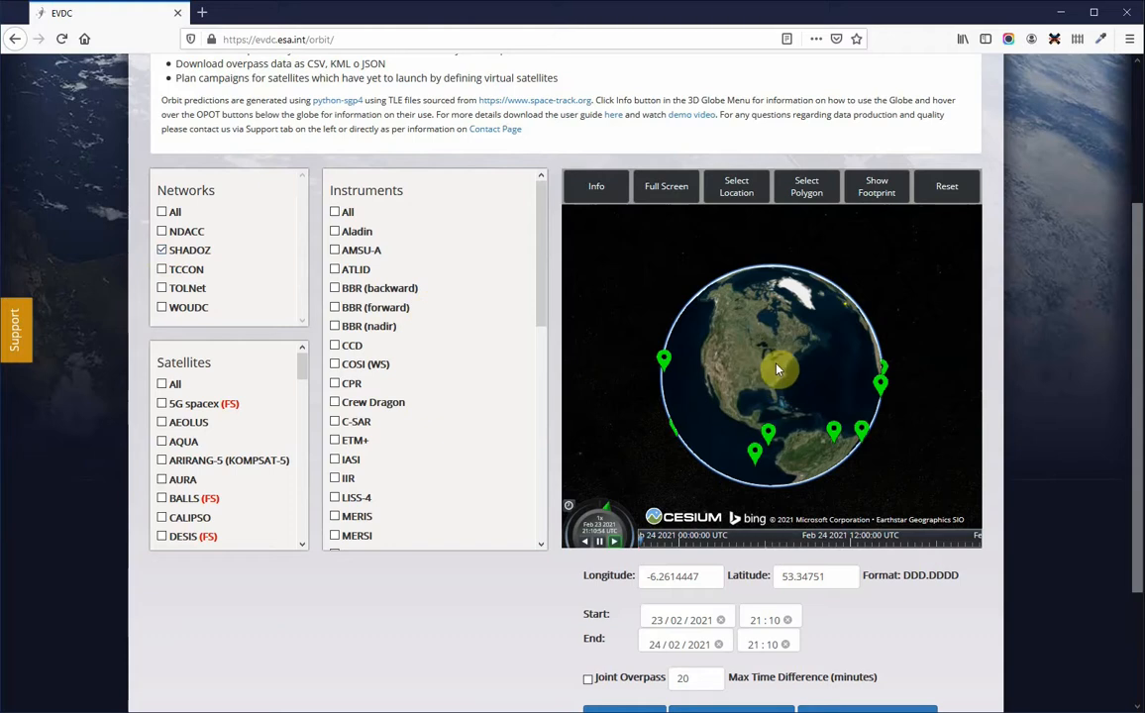
mouse_move(777, 369)
left_mouse_down()
mouse_move(764, 344)
mouse_move(757, 353)
left_mouse_up()
scroll(736, 378, "up", 2)
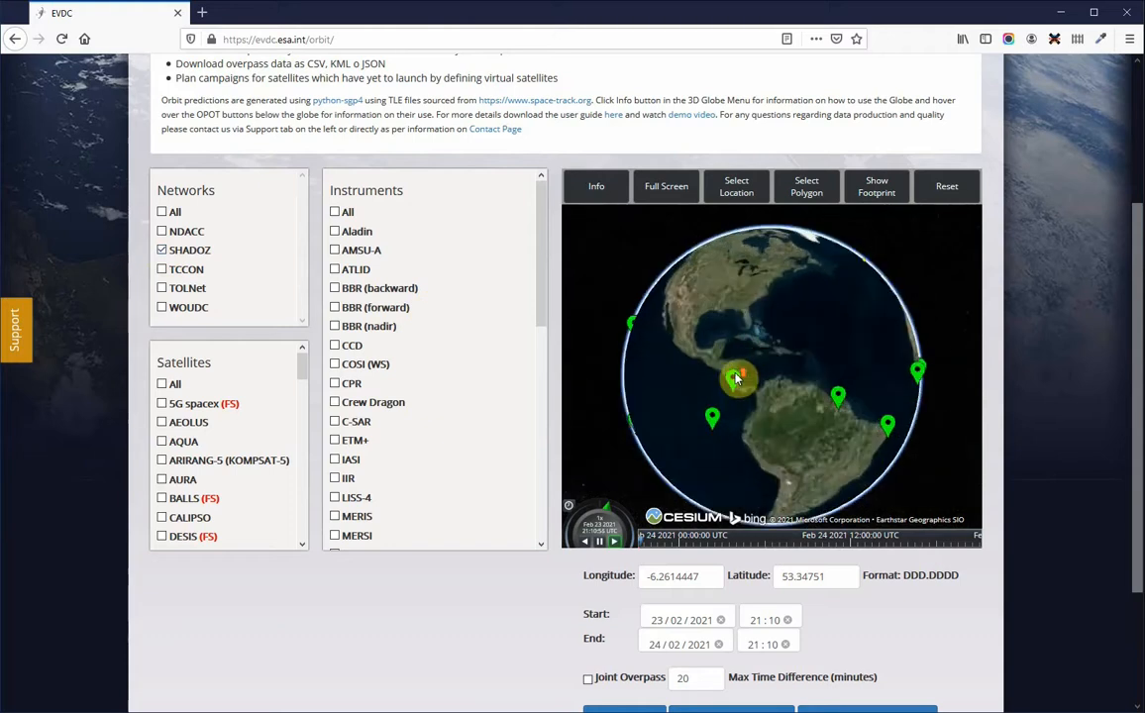
scroll(736, 378, "up", 3)
mouse_move(795, 411)
left_mouse_down()
mouse_move(787, 375)
mouse_move(772, 378)
left_mouse_up()
scroll(787, 375, "up", 5)
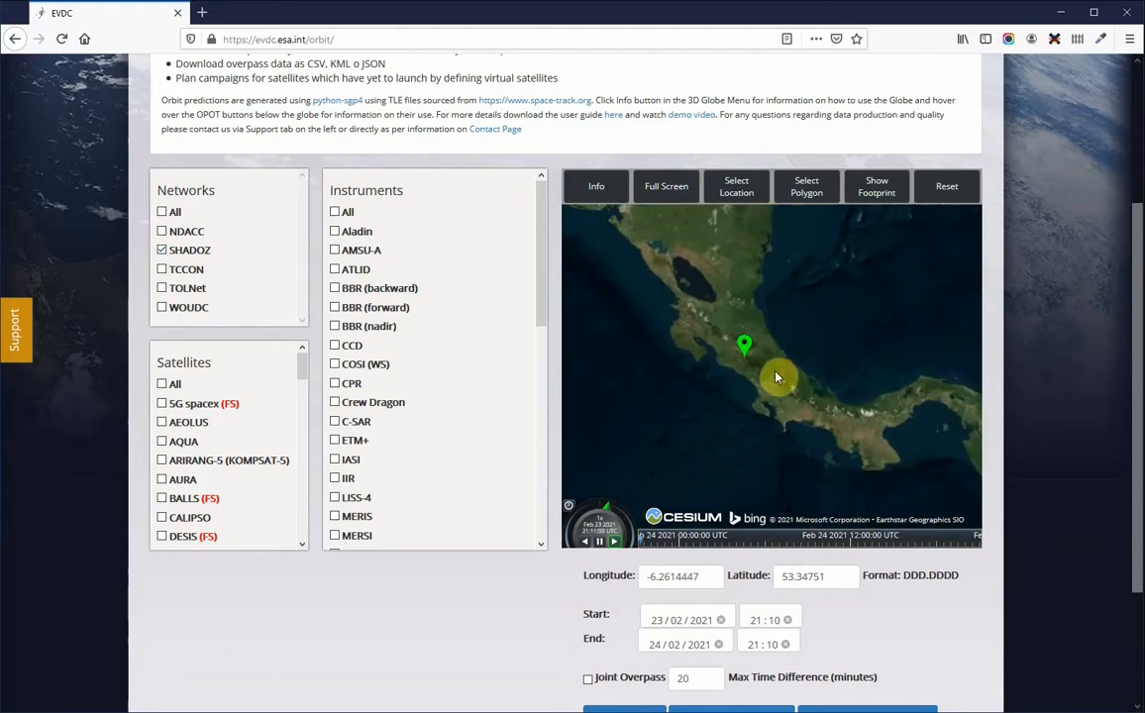
left_click(730, 352)
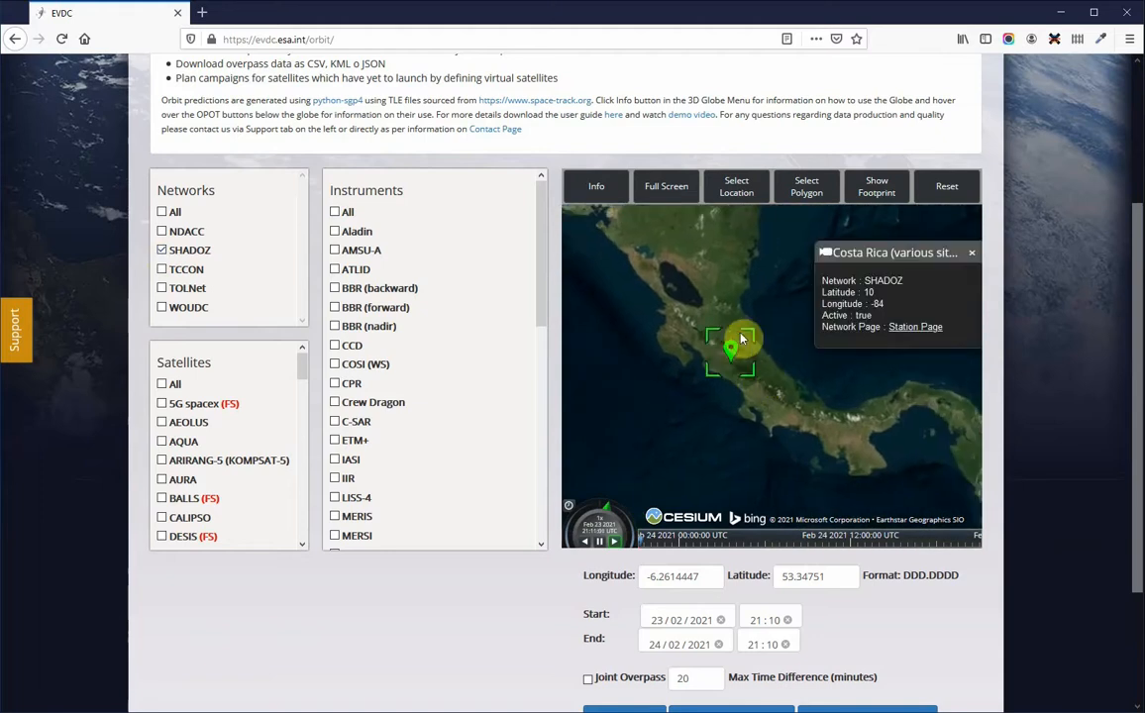
left_click(974, 255)
Set the search location at the Costa Rica SHADOZ station, at about longitude -84.00 and latitude 9.96
scroll(797, 372, "up", 3)
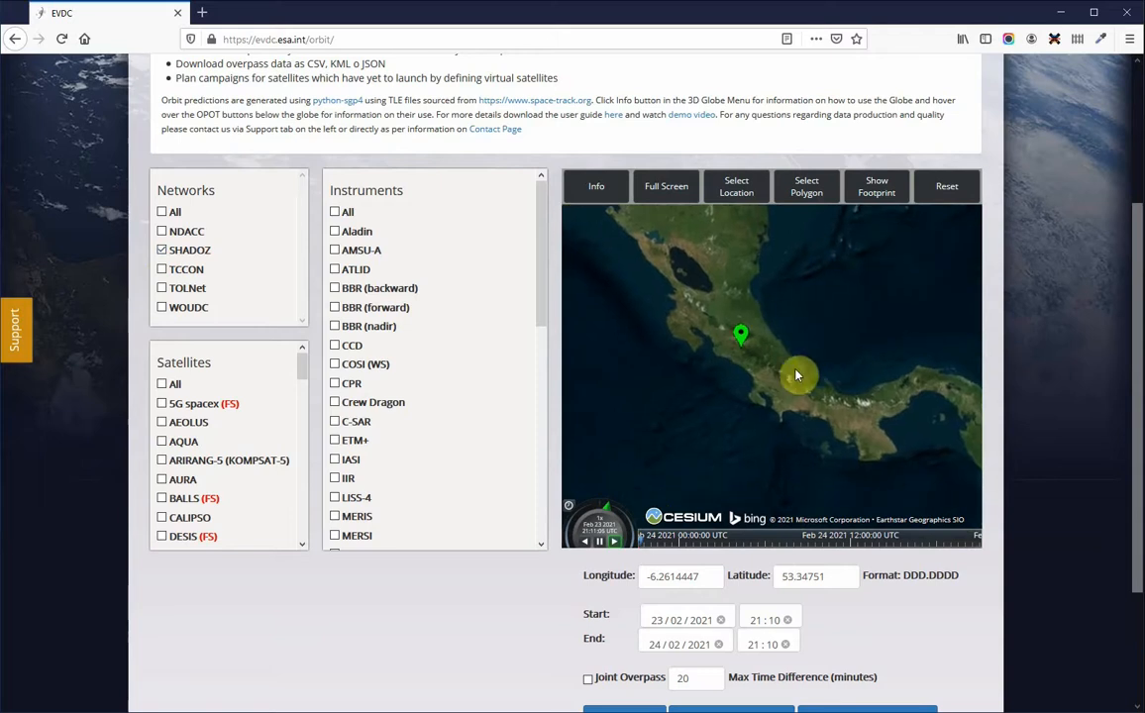
scroll(761, 341, "down", 2)
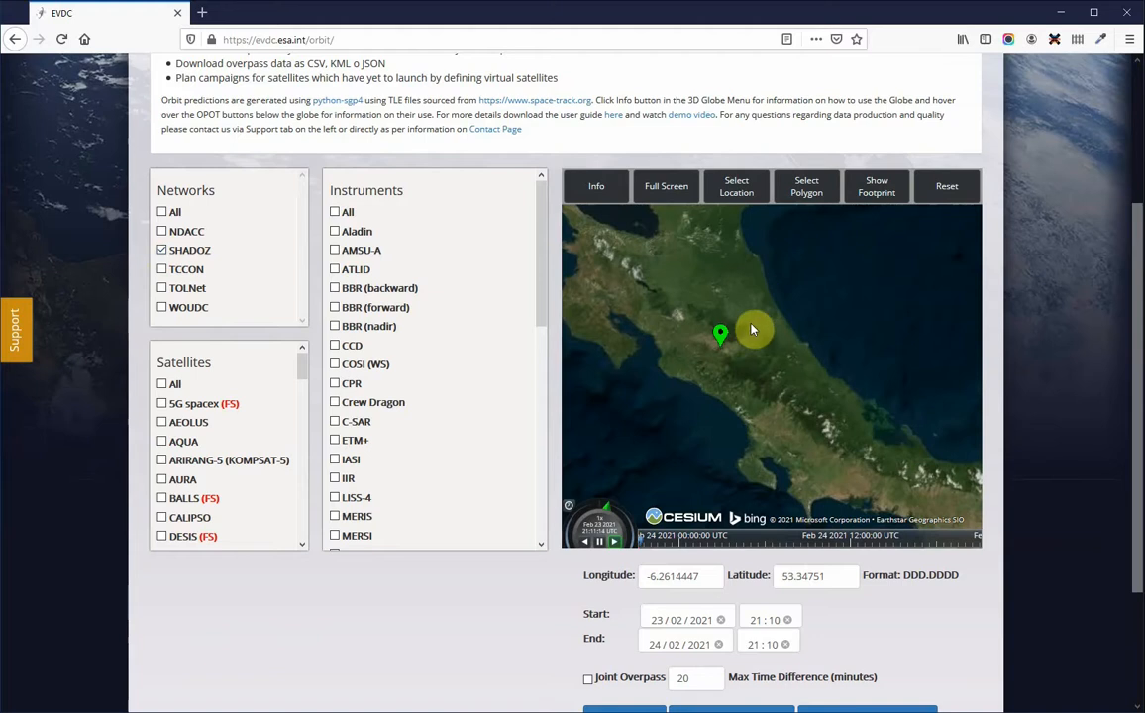
left_click_drag(745, 348, 783, 330)
scroll(756, 341, "up", 2)
scroll(755, 340, "up", 2)
scroll(771, 306, "up", 2)
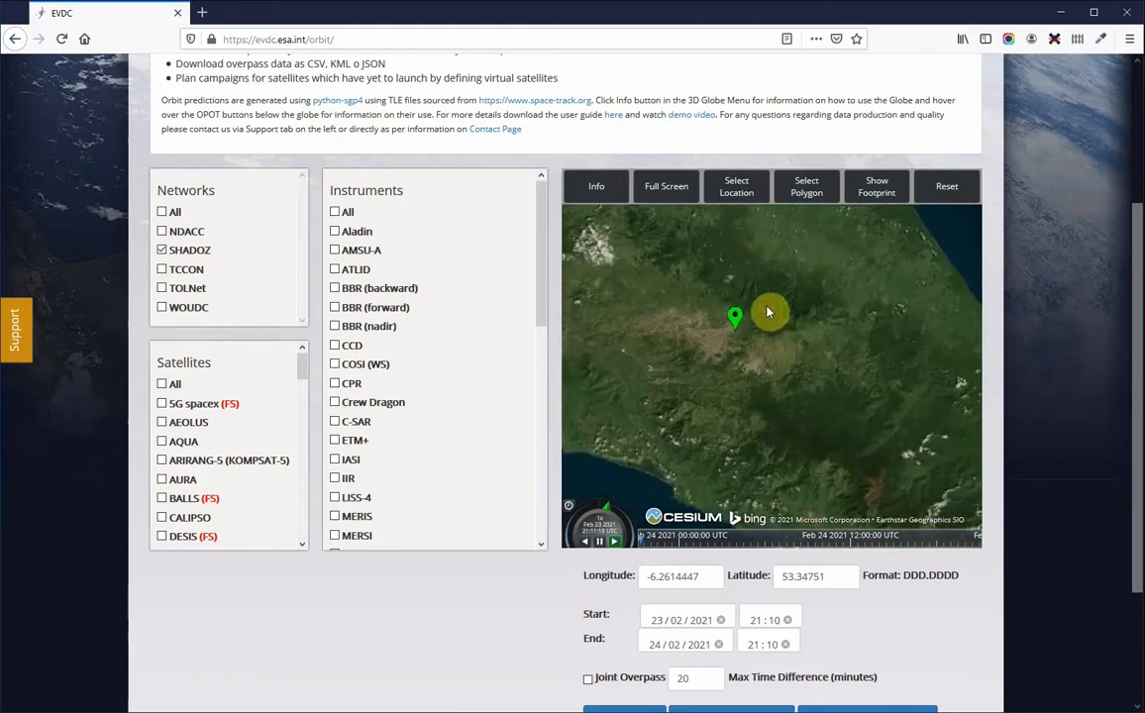
left_click(736, 192)
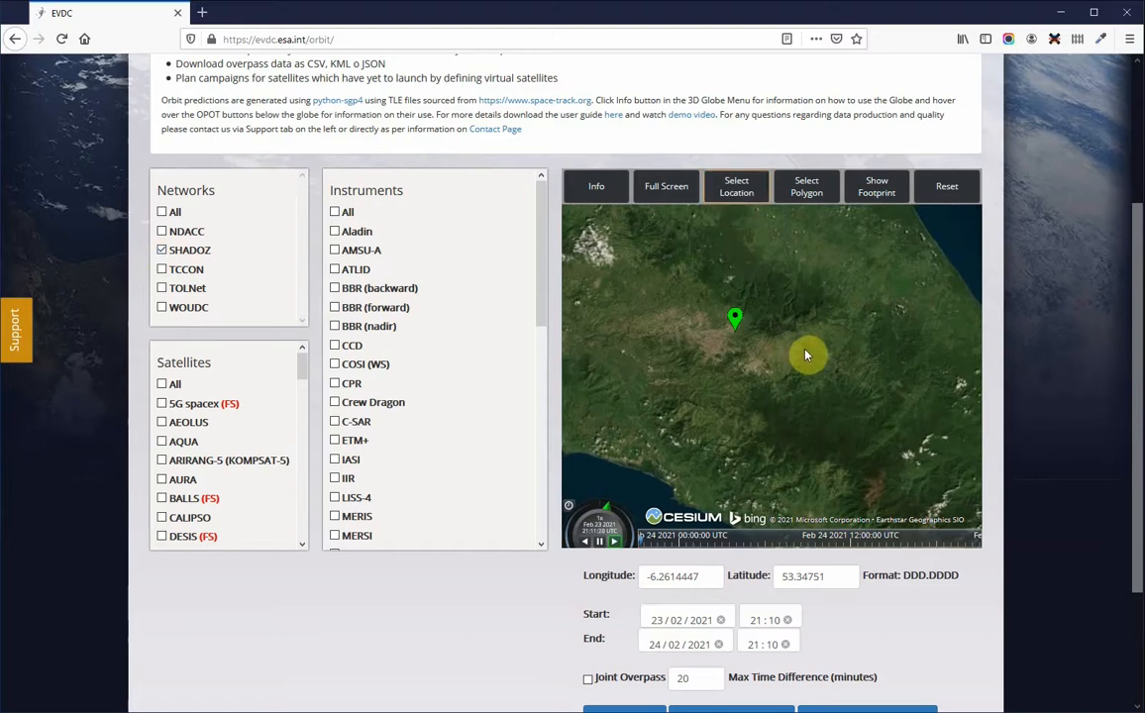
left_click(736, 186)
left_click(736, 338)
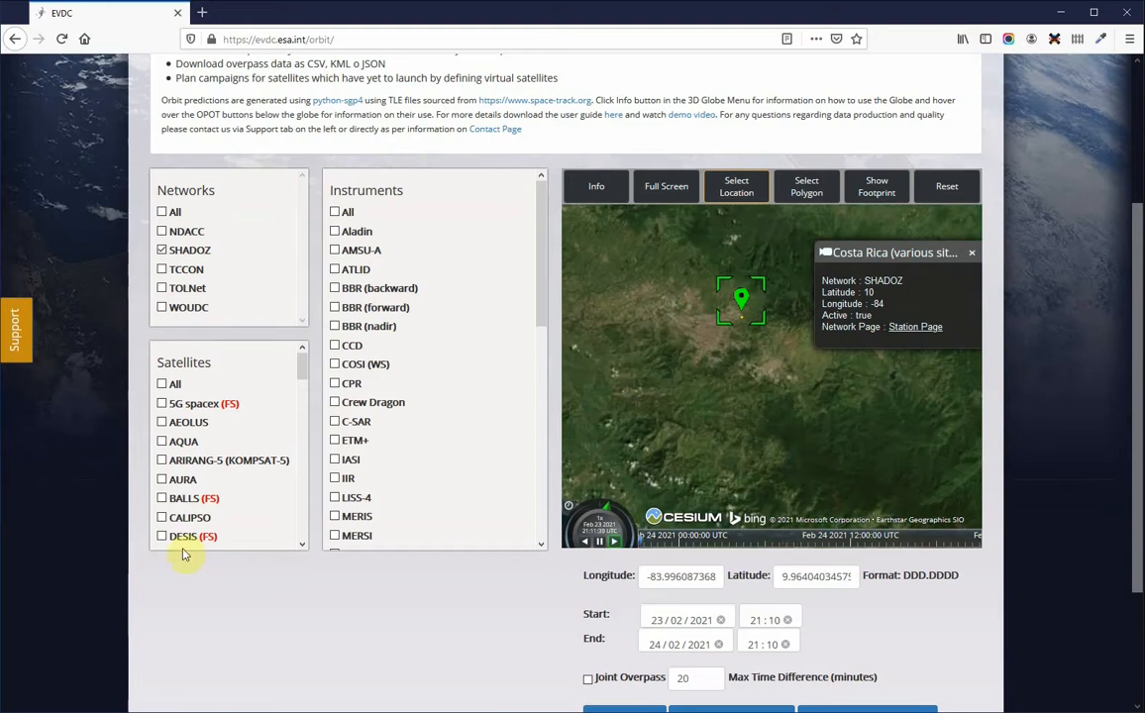
Select the AEOLUS satellite to display its orbit, and try pausing and resuming the globe animation
left_click(162, 423)
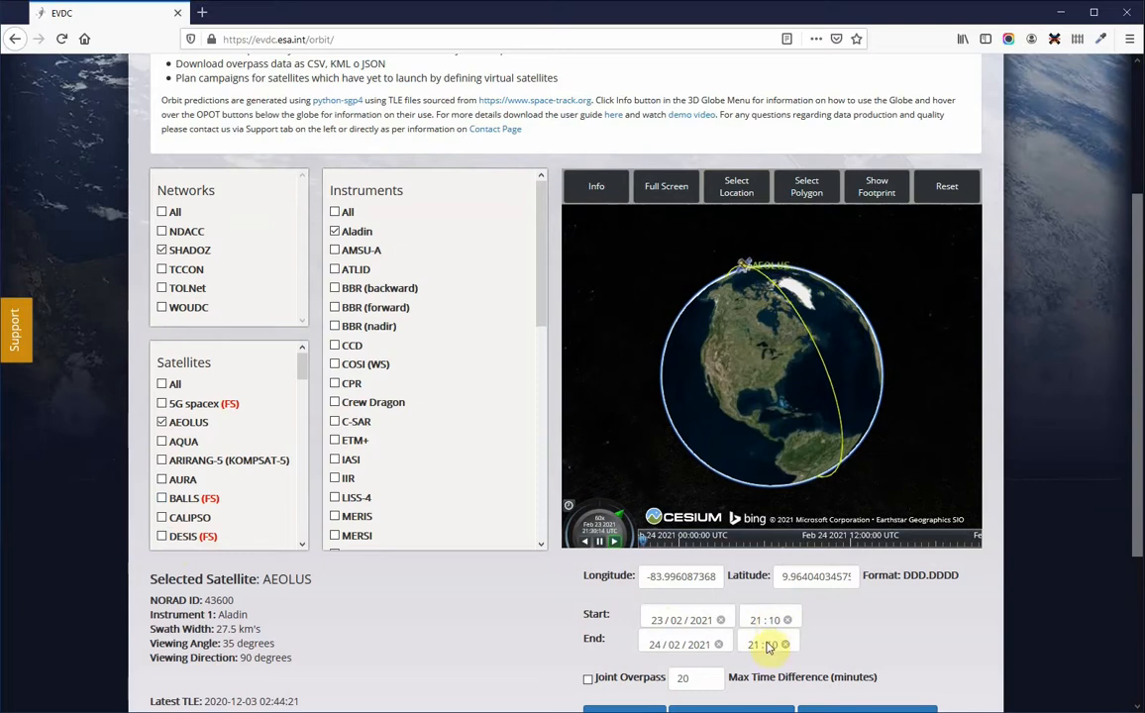
left_click_drag(756, 357, 775, 381)
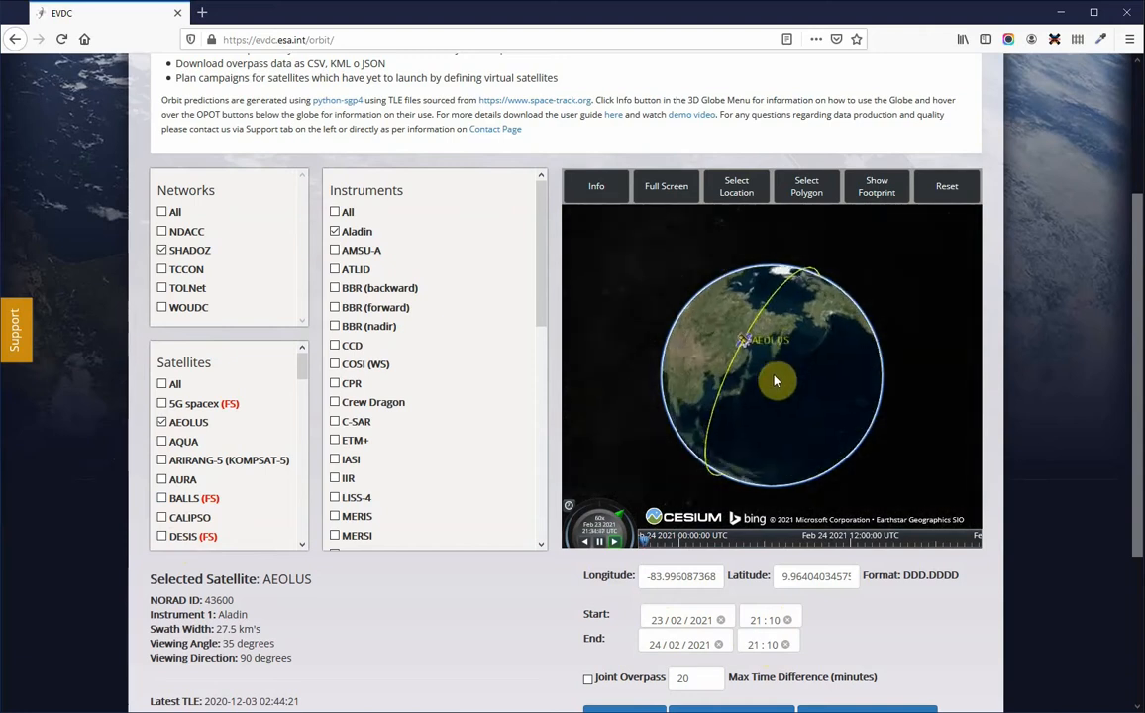
left_click(600, 543)
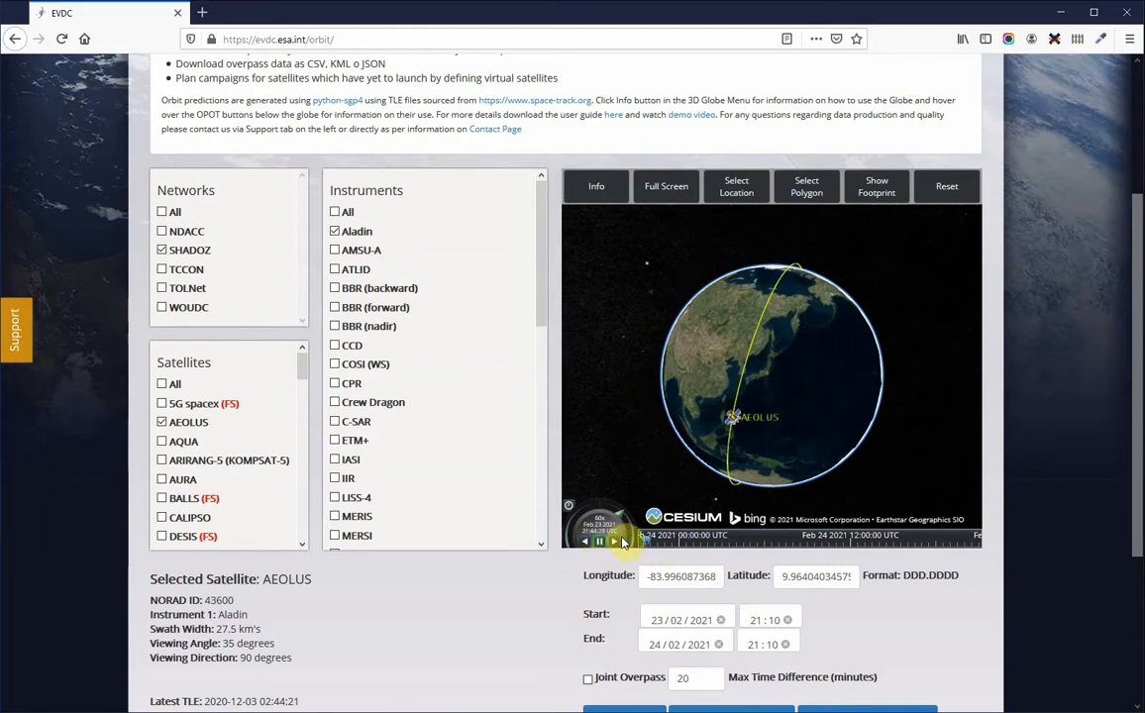
left_click(615, 542)
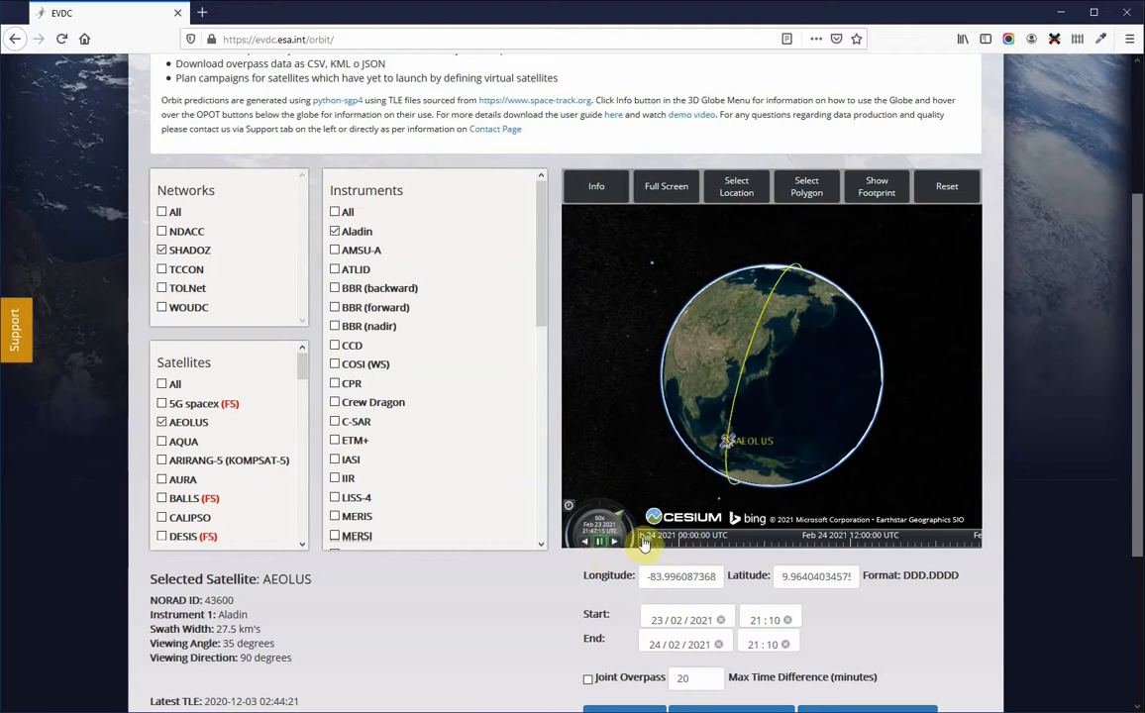
Move the globe's timeline to about 12:19 UTC on Feb 24 2021 and inspect AEOLUS's position over Asia
left_click_drag(648, 542, 854, 542)
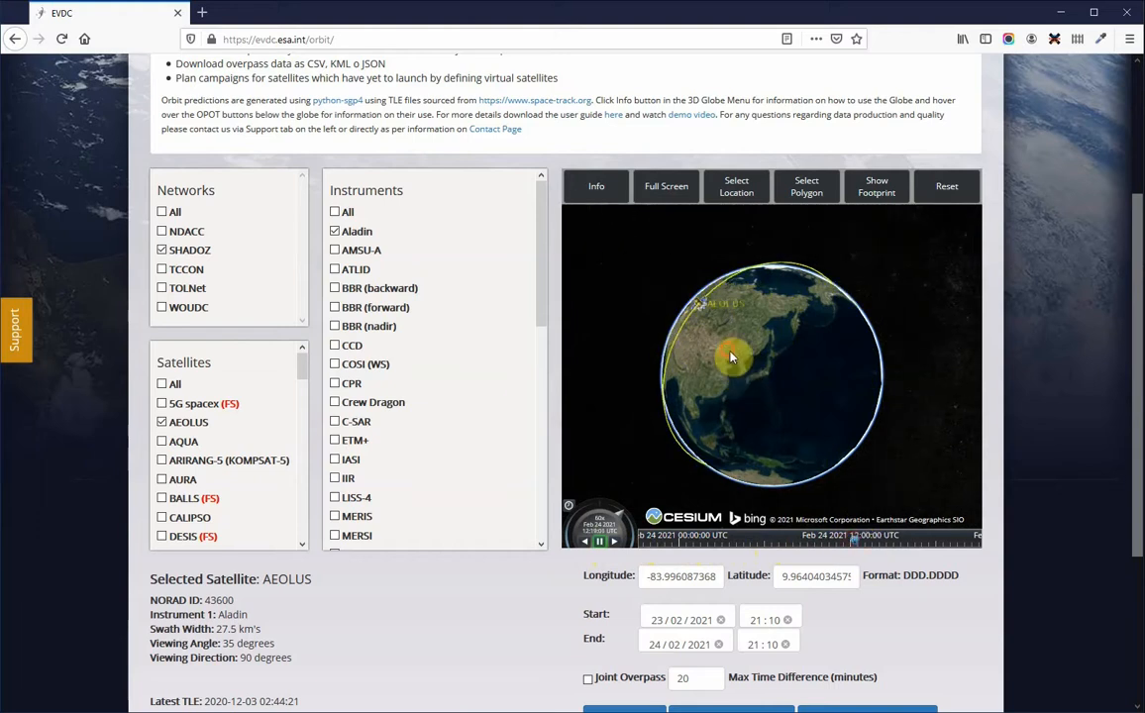
left_click_drag(730, 352, 760, 398)
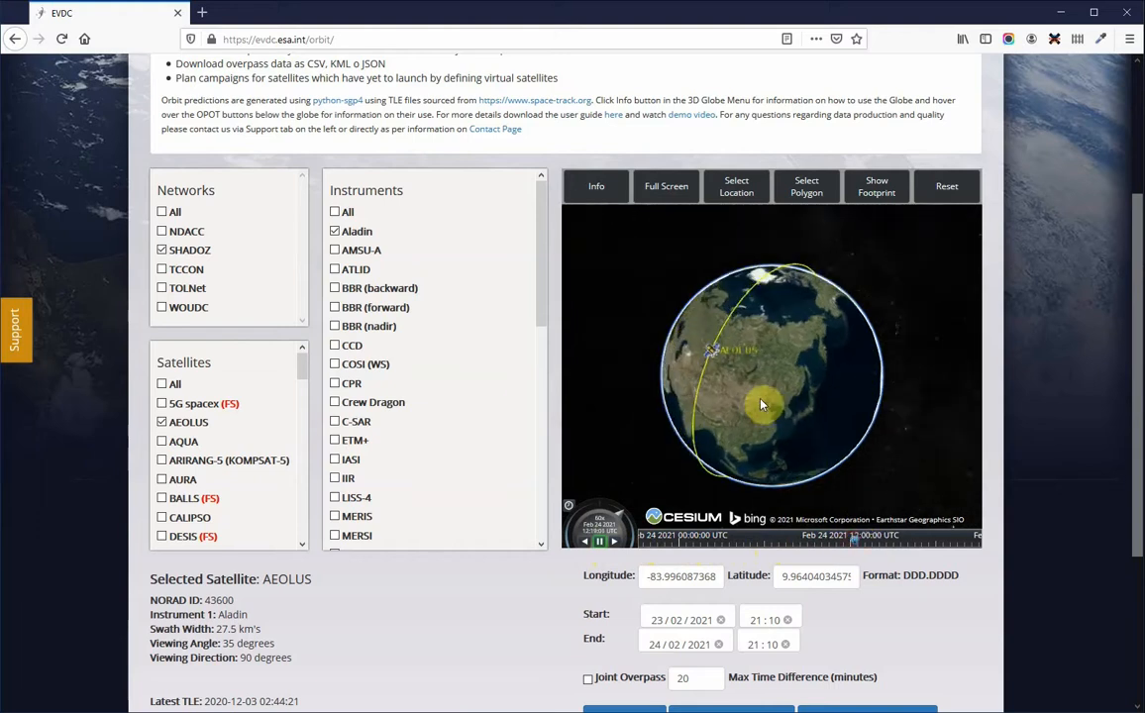
scroll(724, 370, "up", 3)
scroll(748, 375, "up", 3)
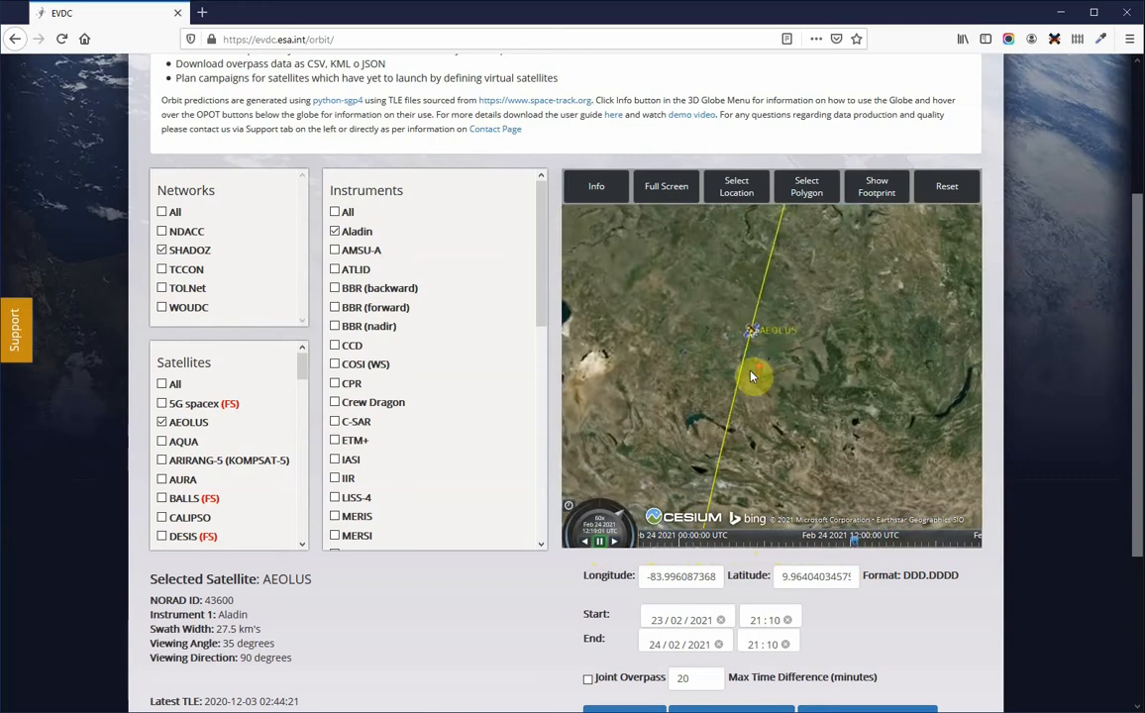
left_click_drag(779, 365, 715, 294)
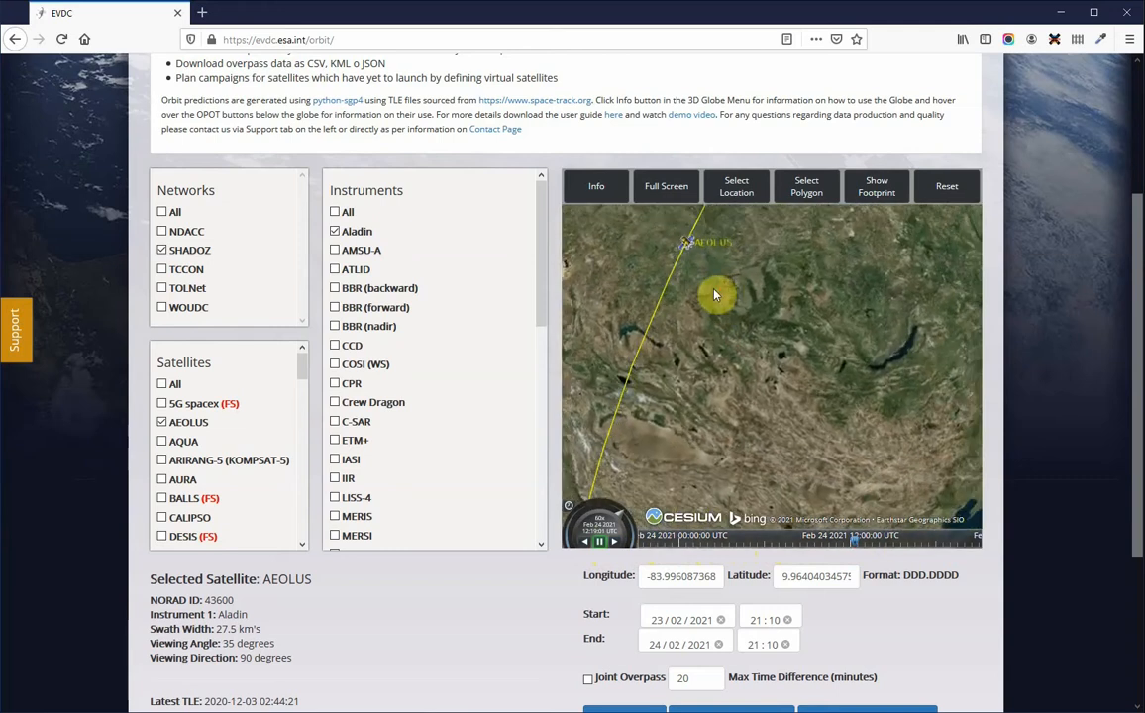
Resume the orbit animation, speed it up to about 4000x and slow it down to about 27x
left_click(599, 542)
scroll(761, 347, "down", 5)
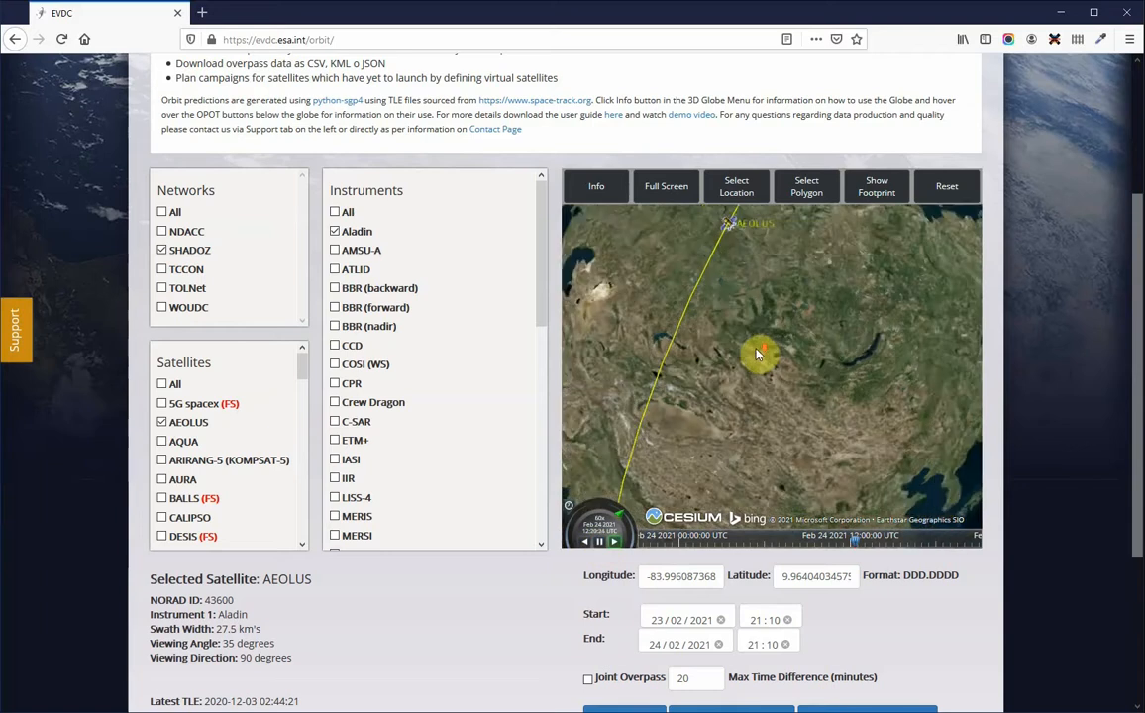
left_click_drag(775, 332, 763, 365)
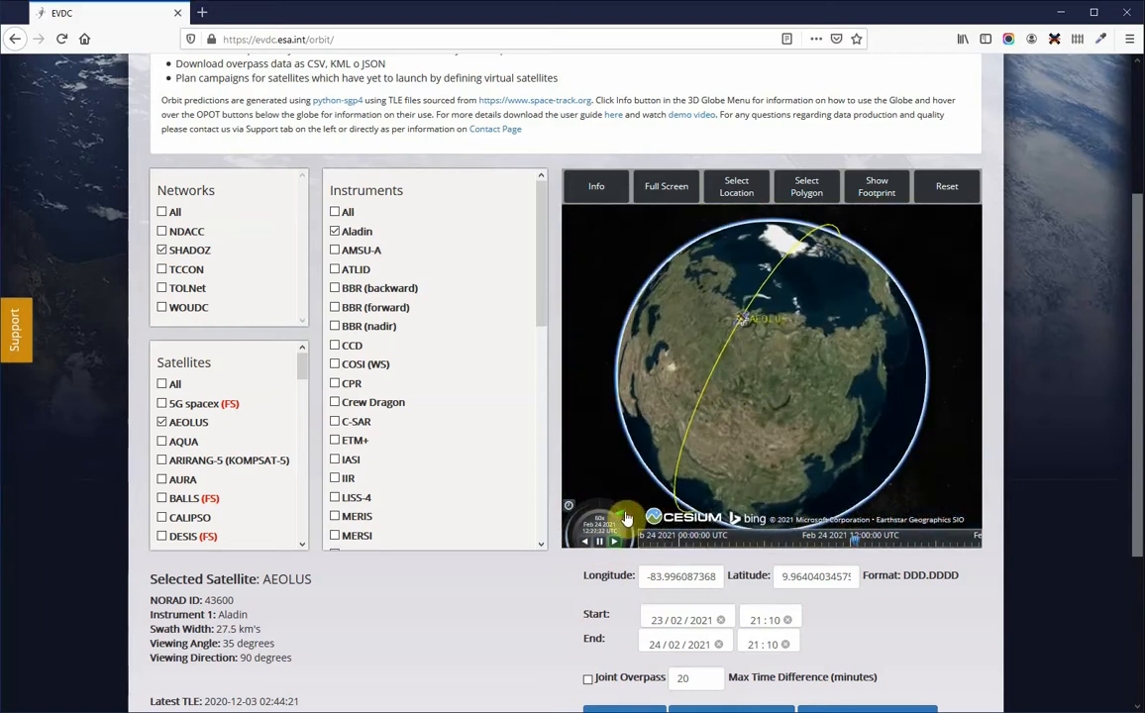
left_click_drag(622, 517, 636, 494)
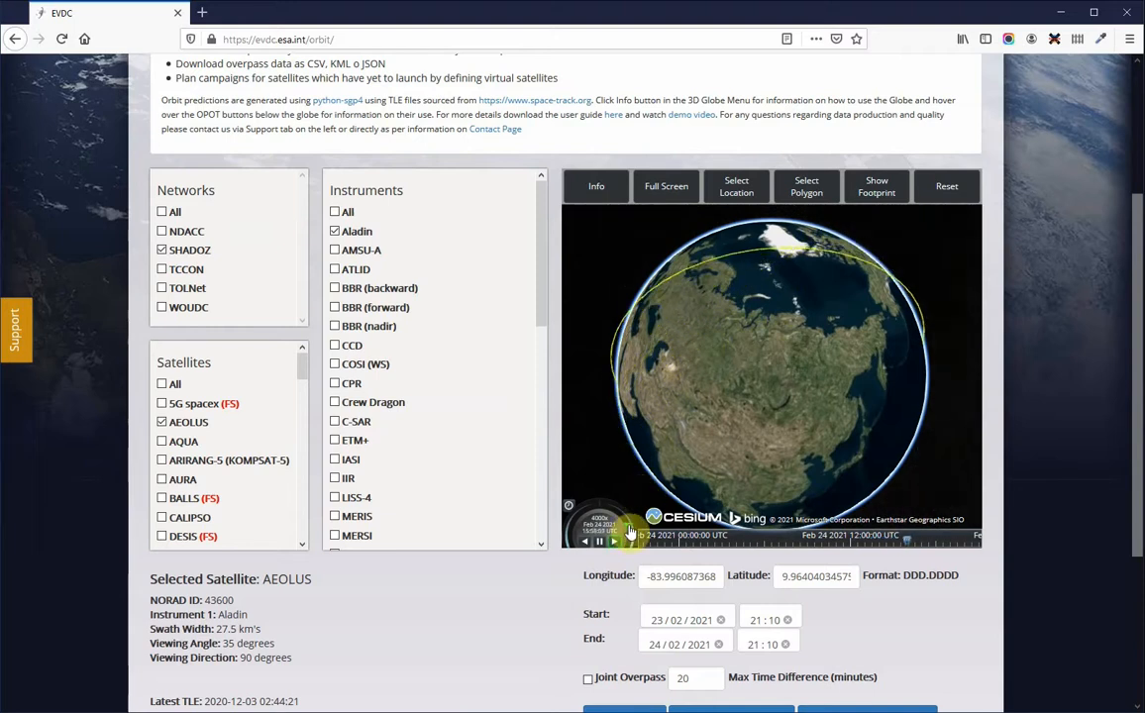
mouse_move(629, 532)
left_mouse_down()
mouse_move(621, 520)
mouse_move(676, 482)
left_mouse_up()
Follow AEOLUS's orbit track around the globe across the Pacific to Antarctica to locate the satellite
scroll(751, 392, "down", 3)
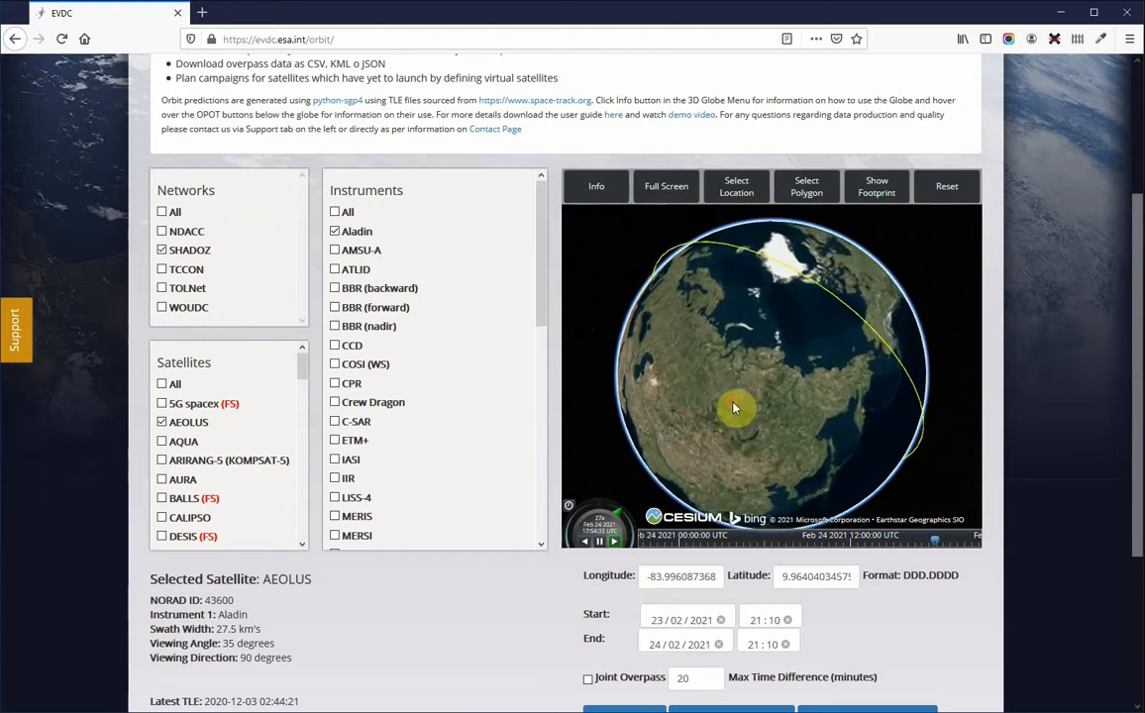
scroll(756, 370, "up", 2)
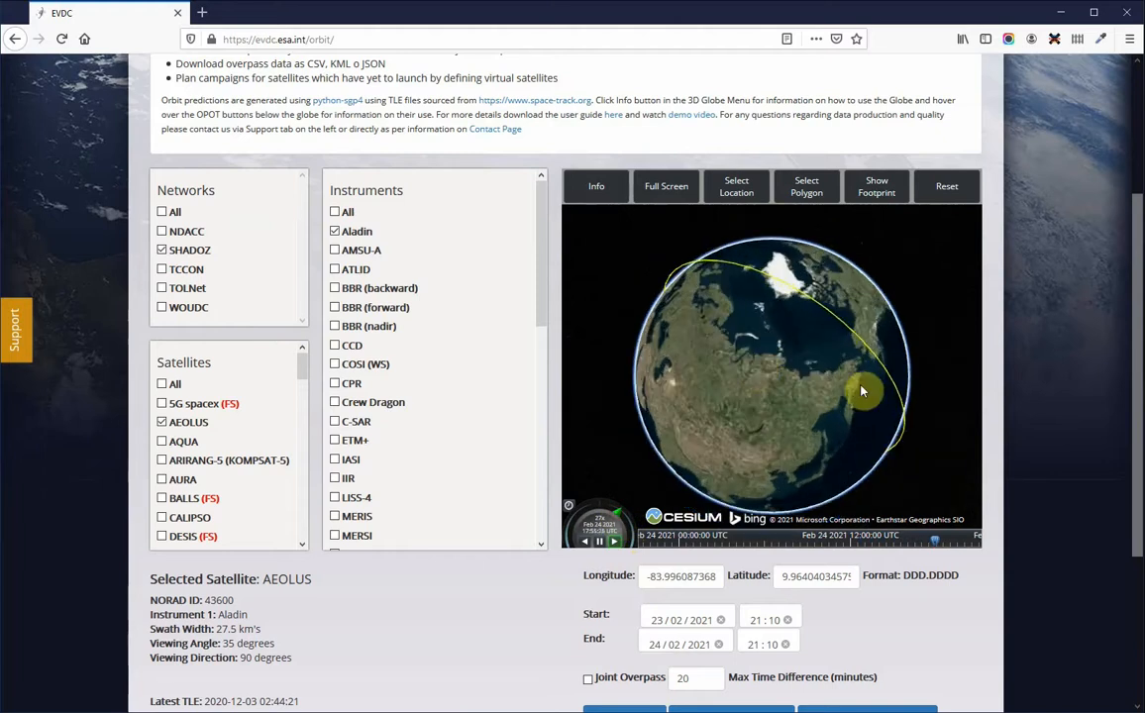
left_click_drag(862, 387, 794, 332)
left_click_drag(792, 388, 798, 340)
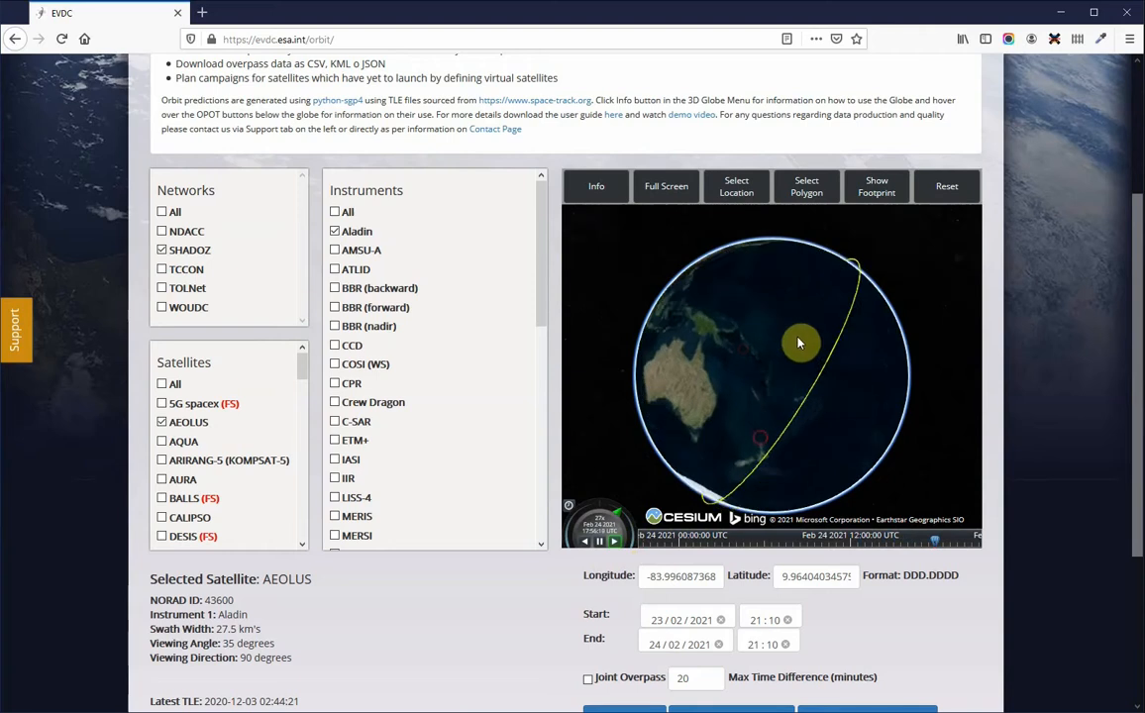
left_click_drag(739, 434, 792, 357)
left_click_drag(869, 348, 804, 399)
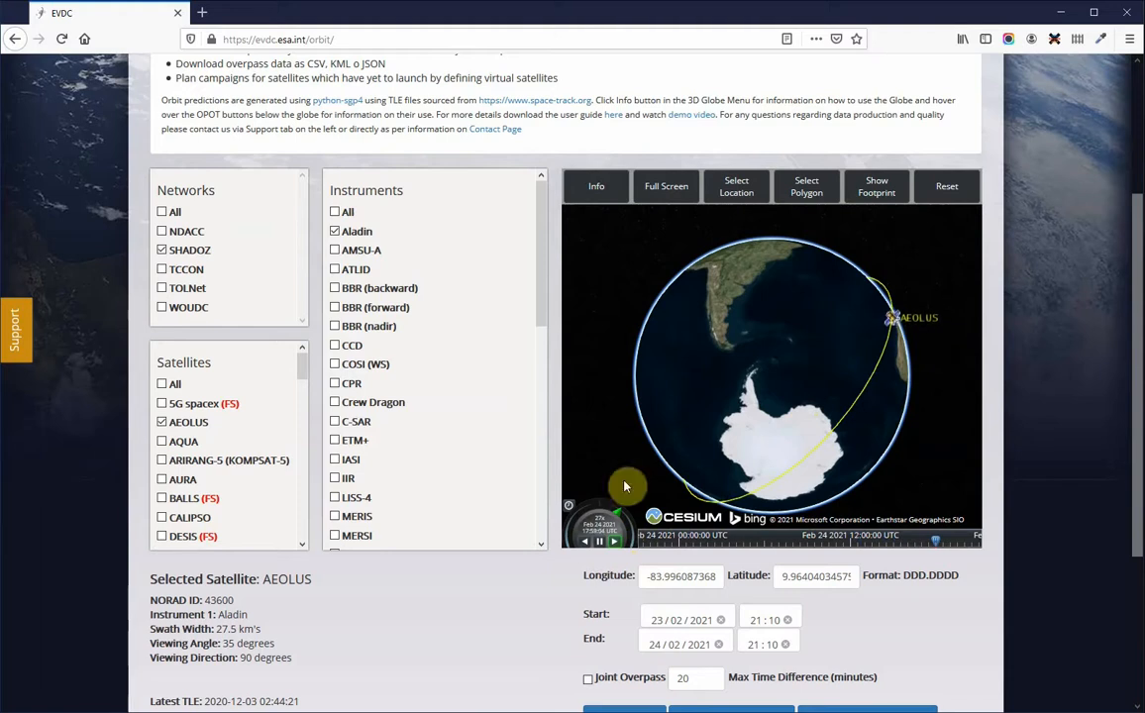
Get the spatial overpasses of AEOLUS for the chosen Costa Rica location and the preset date range
scroll(538, 584, "down", 3)
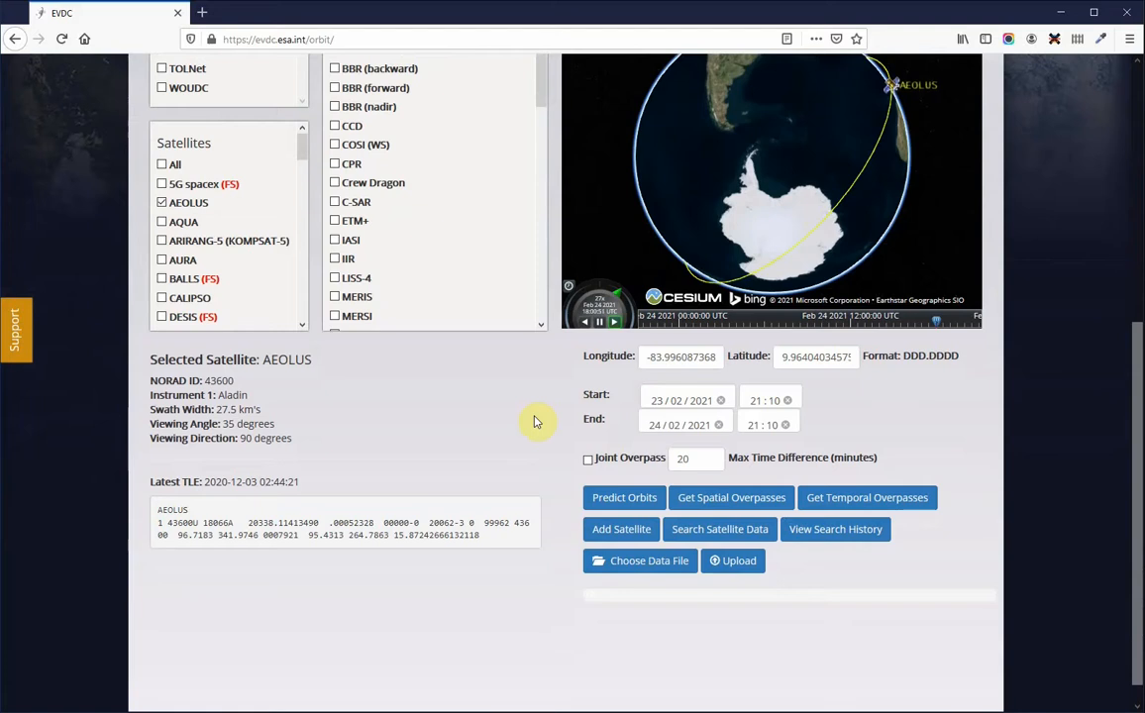
left_click(723, 499)
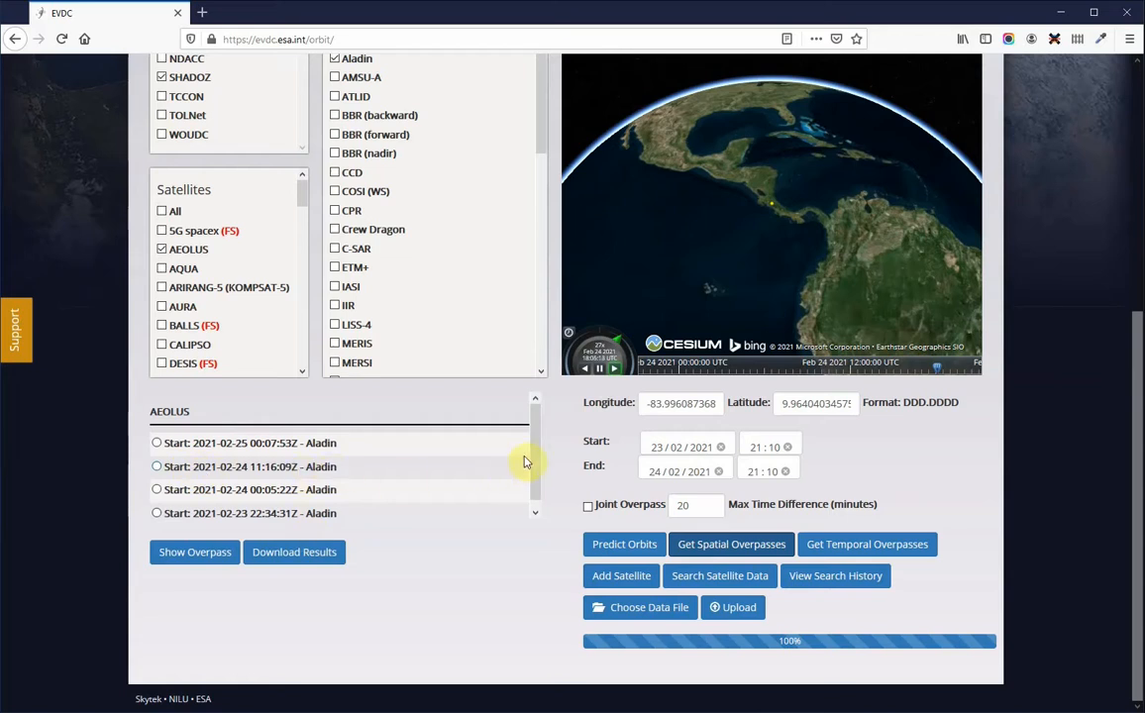
left_click_drag(534, 447, 534, 466)
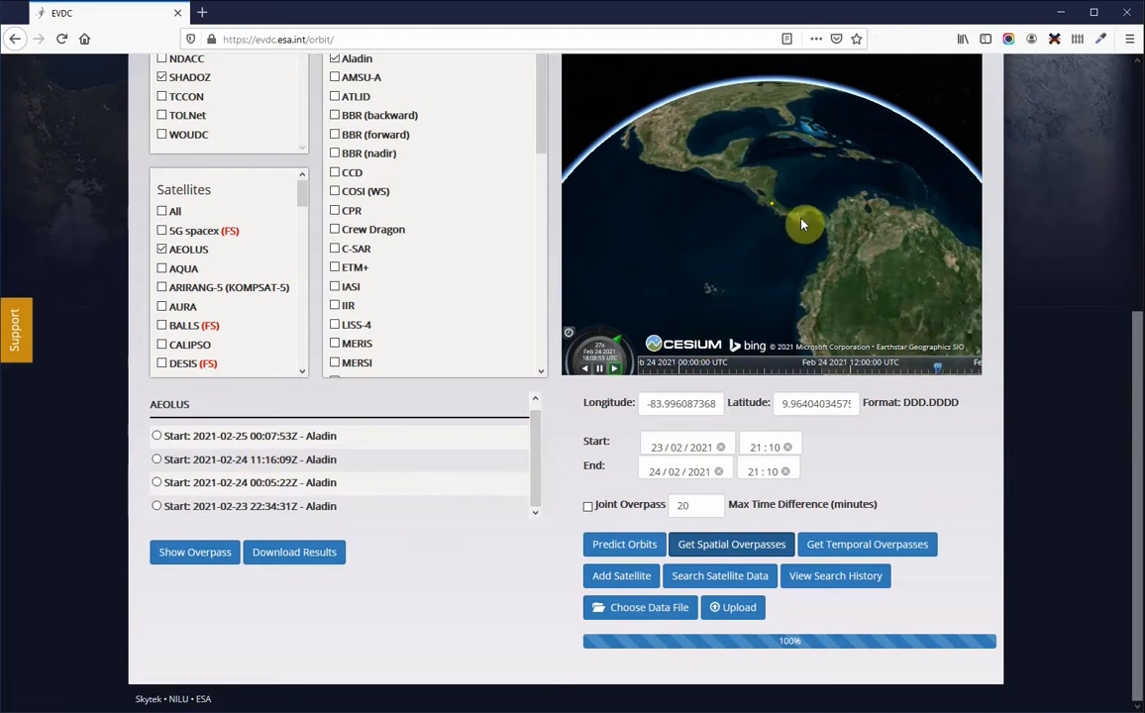
left_click(156, 437)
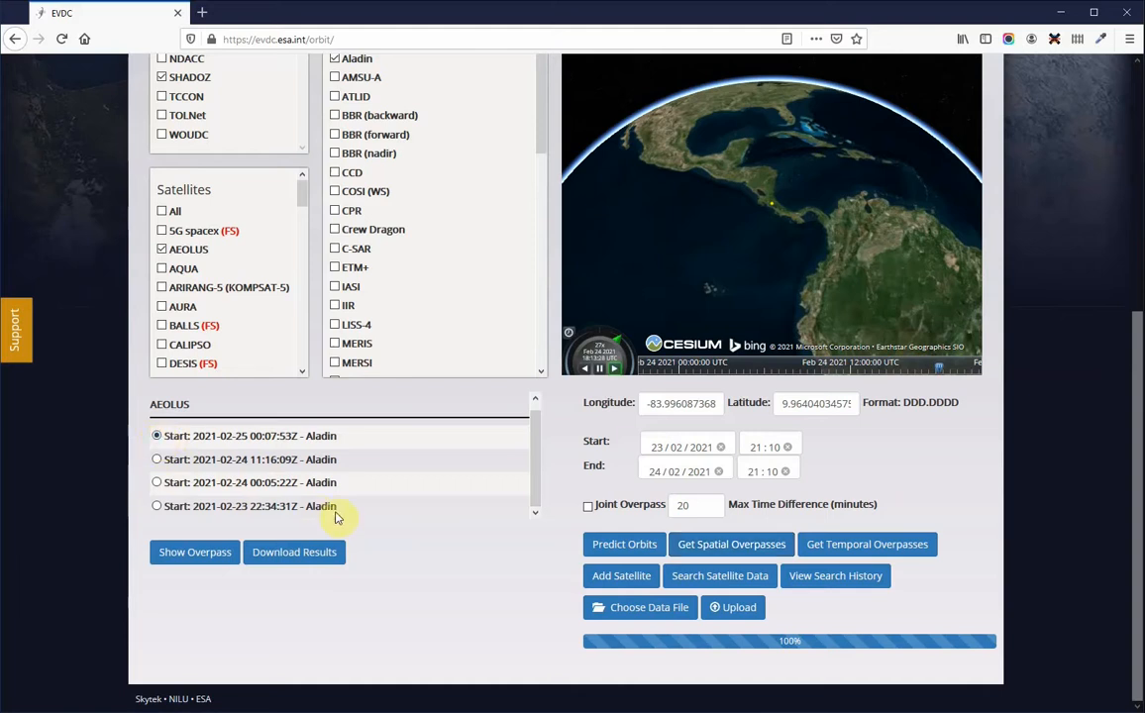
left_click(192, 561)
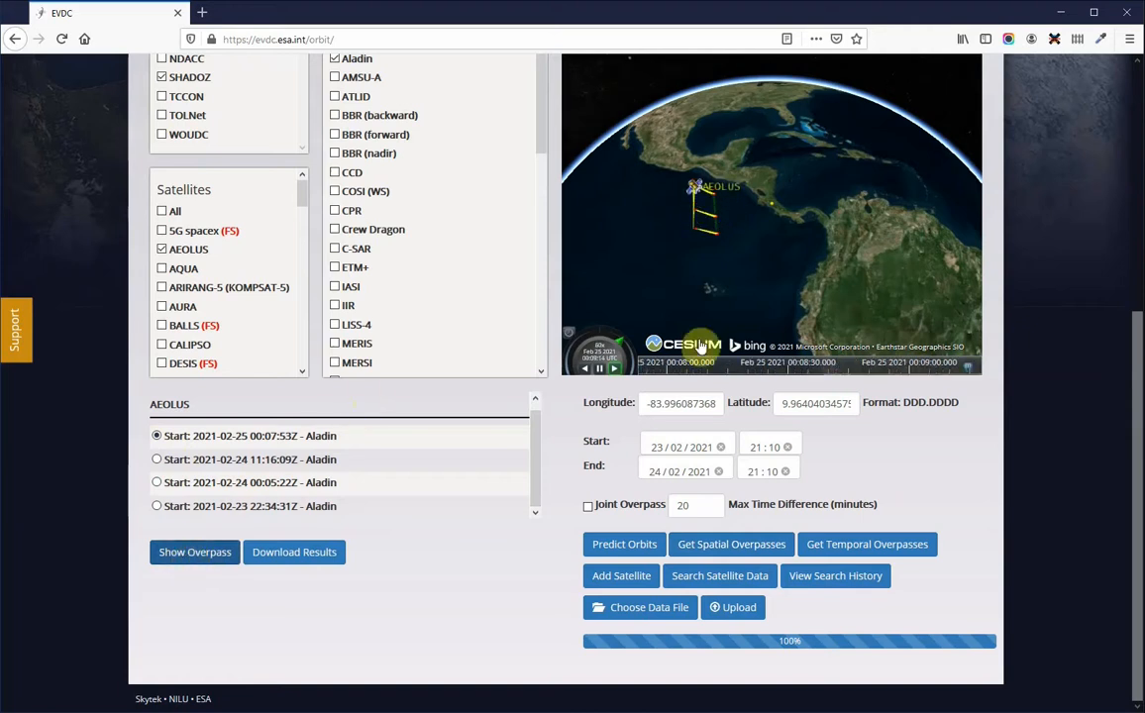
left_click(156, 460)
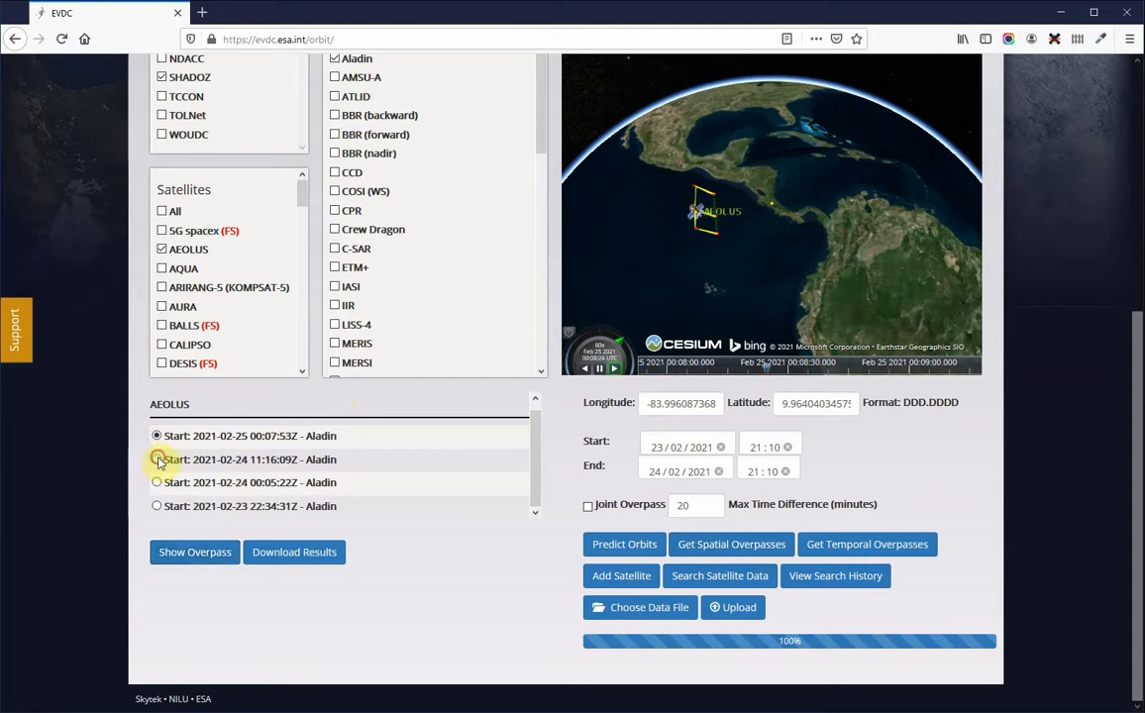
left_click(198, 558)
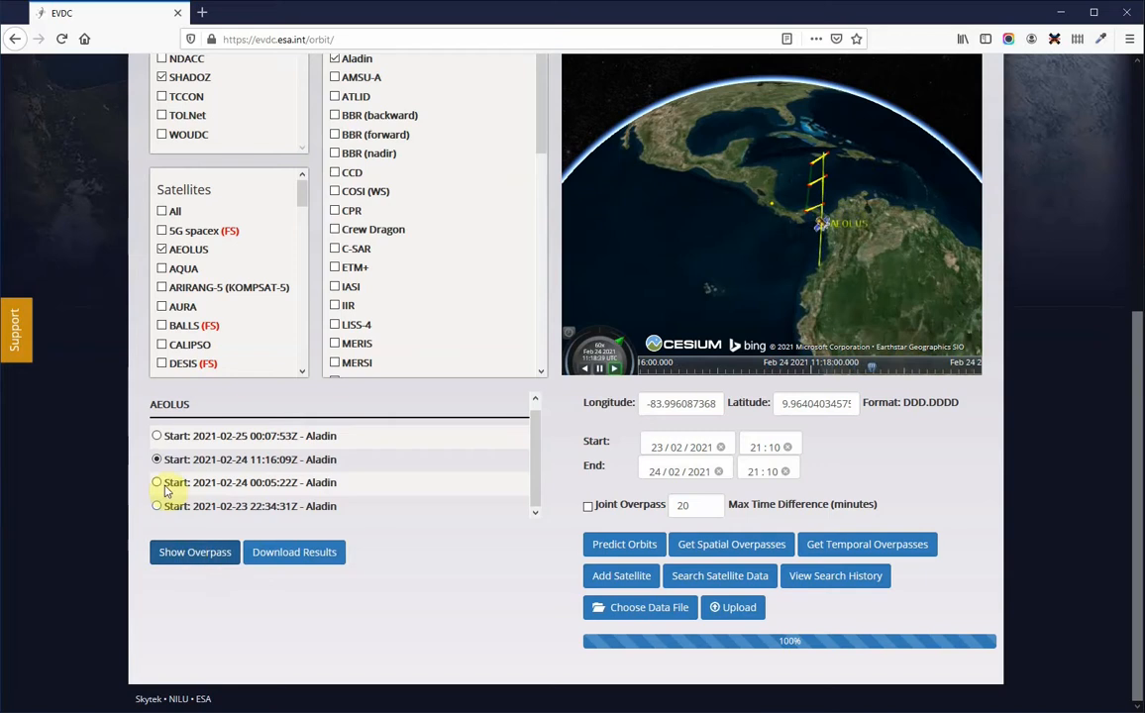
left_click(156, 482)
left_click(192, 551)
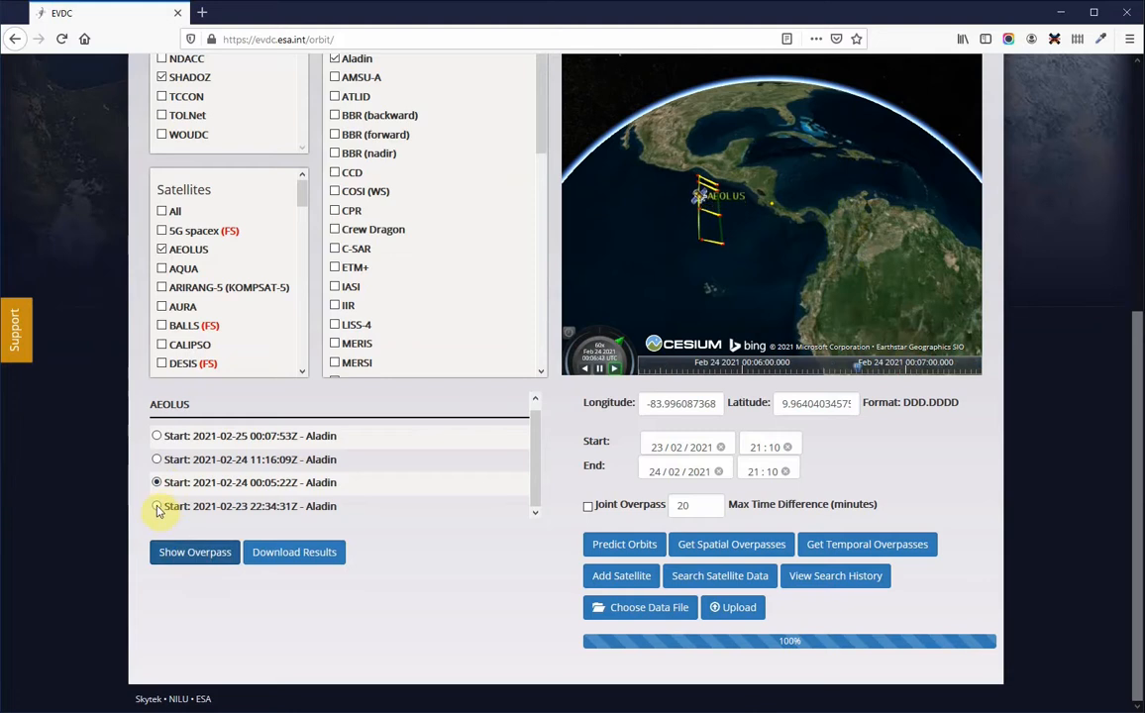
left_click(157, 506)
left_click(193, 552)
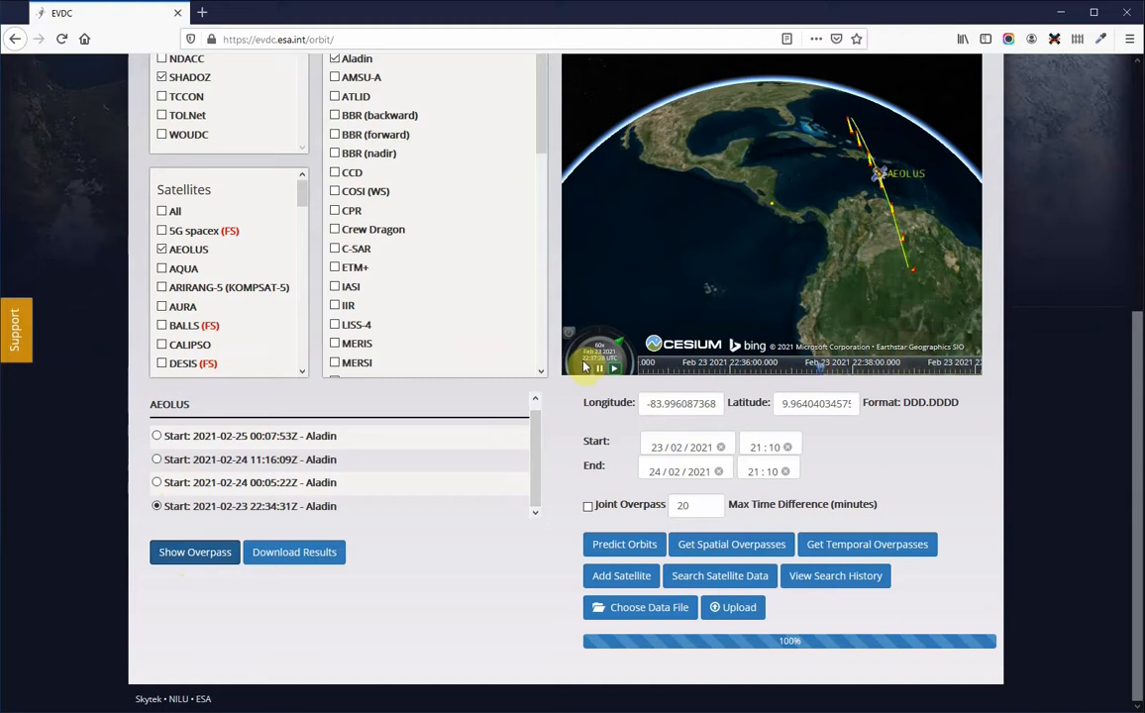
Reset the orbit tool and allow the site to access the current location
scroll(1001, 379, "up", 3)
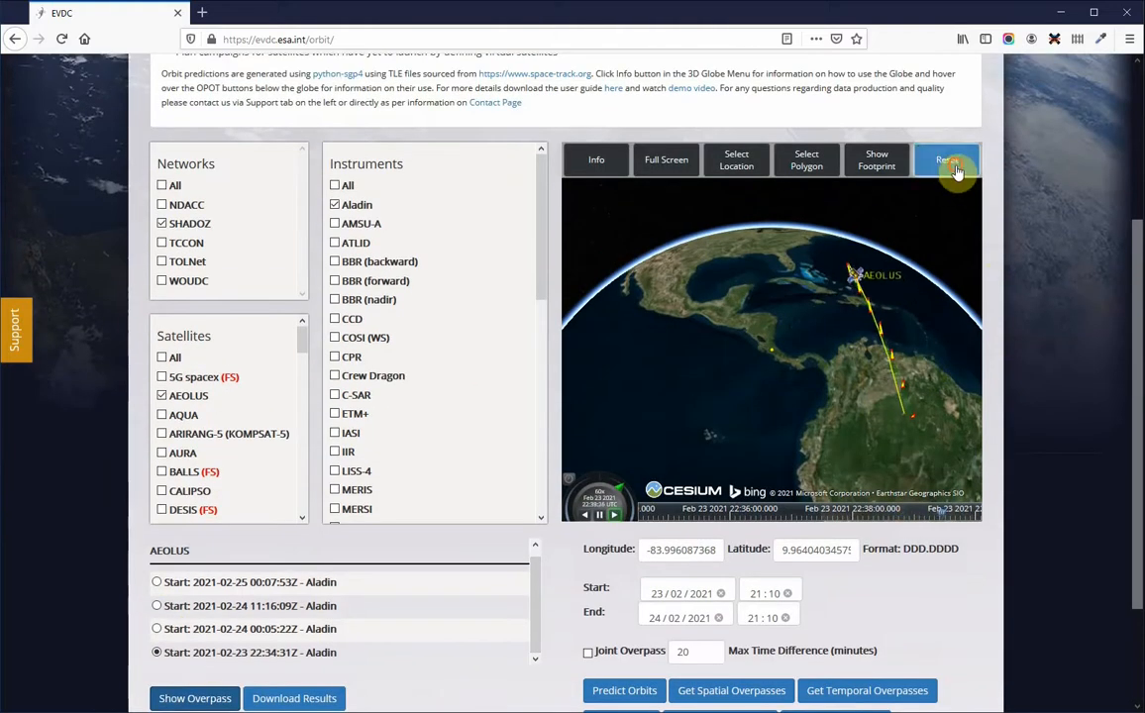
left_click(955, 169)
left_click(255, 129)
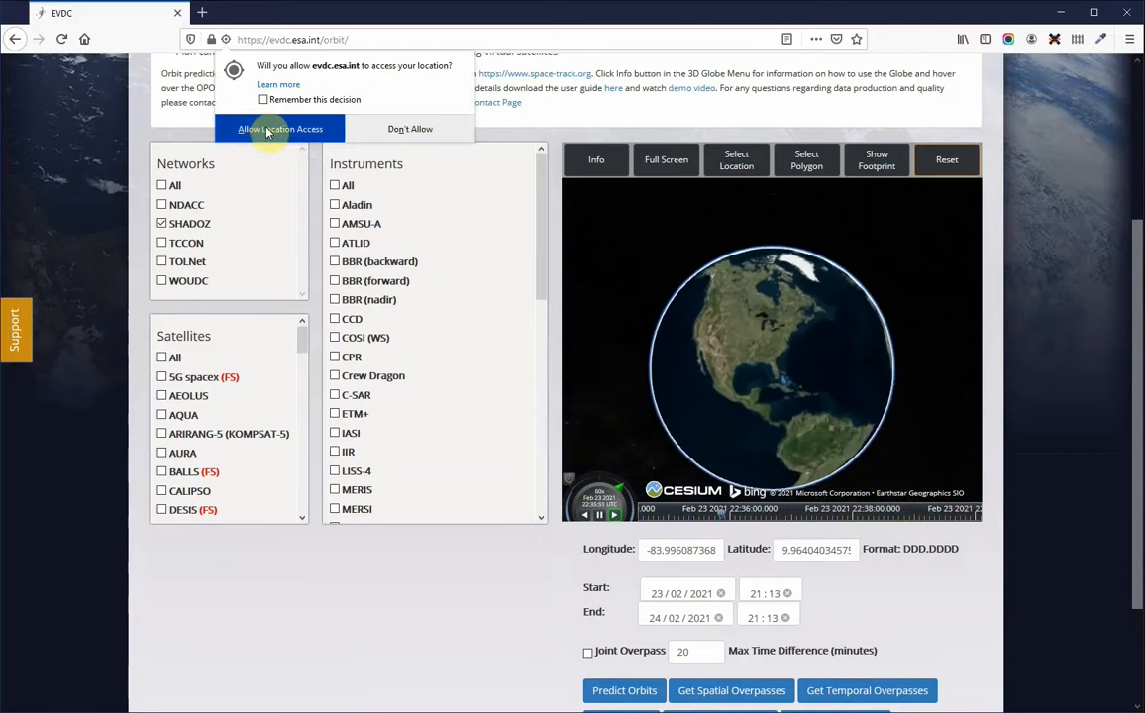
Select the satellites SENTINEL-5P and SENTINEL-3B
scroll(109, 434, "down", 1)
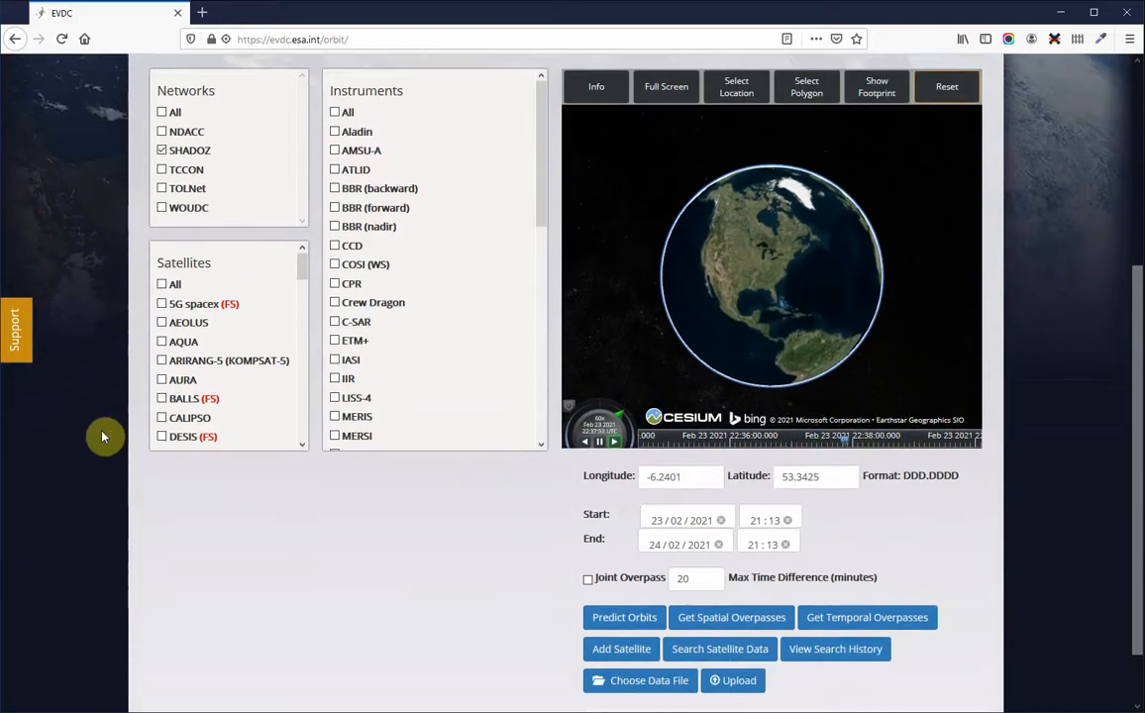
scroll(210, 371, "down", 2)
scroll(210, 371, "down", 12)
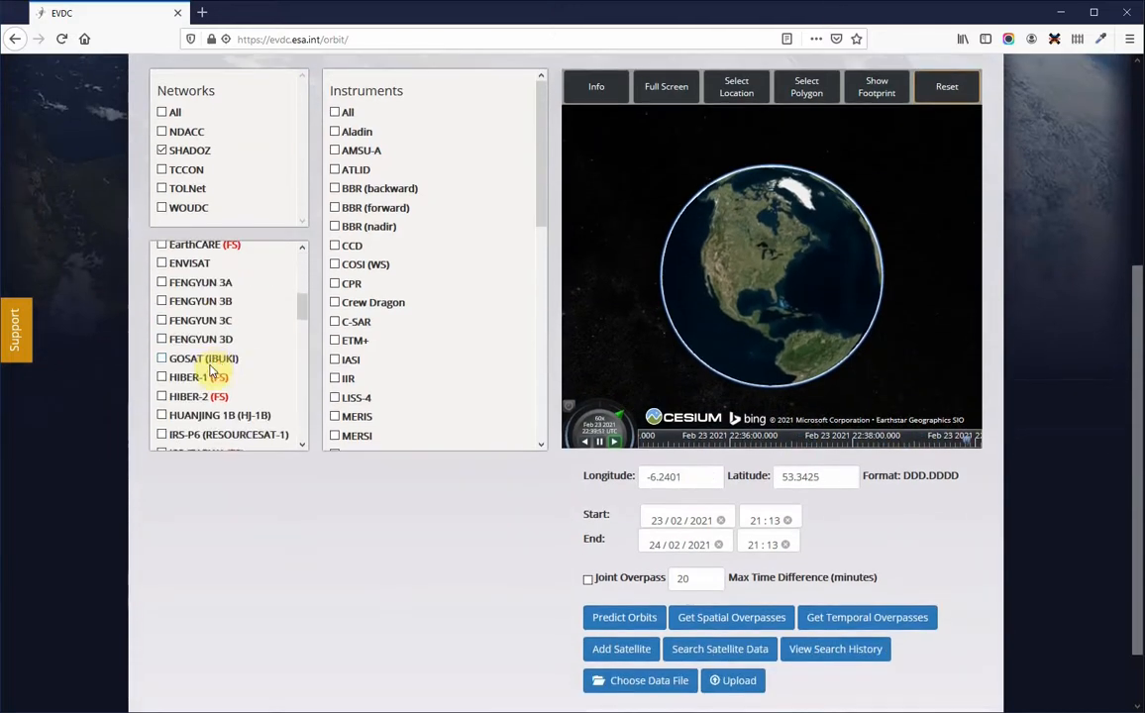
scroll(211, 366, "down", 8)
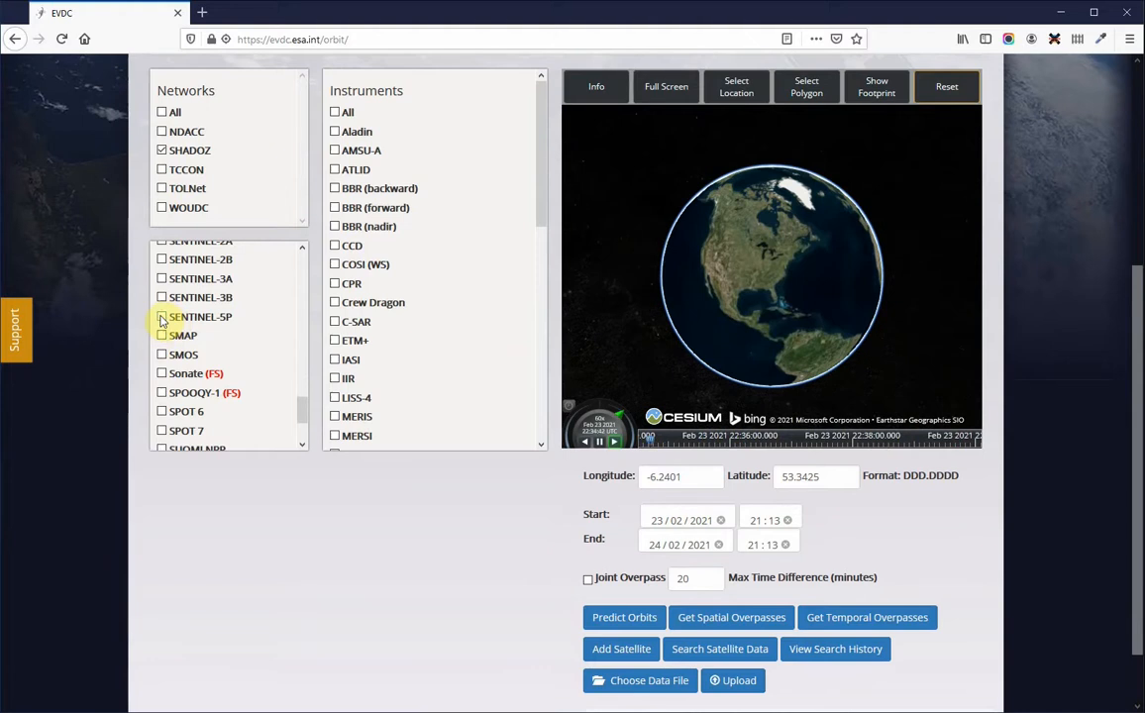
left_click(161, 317)
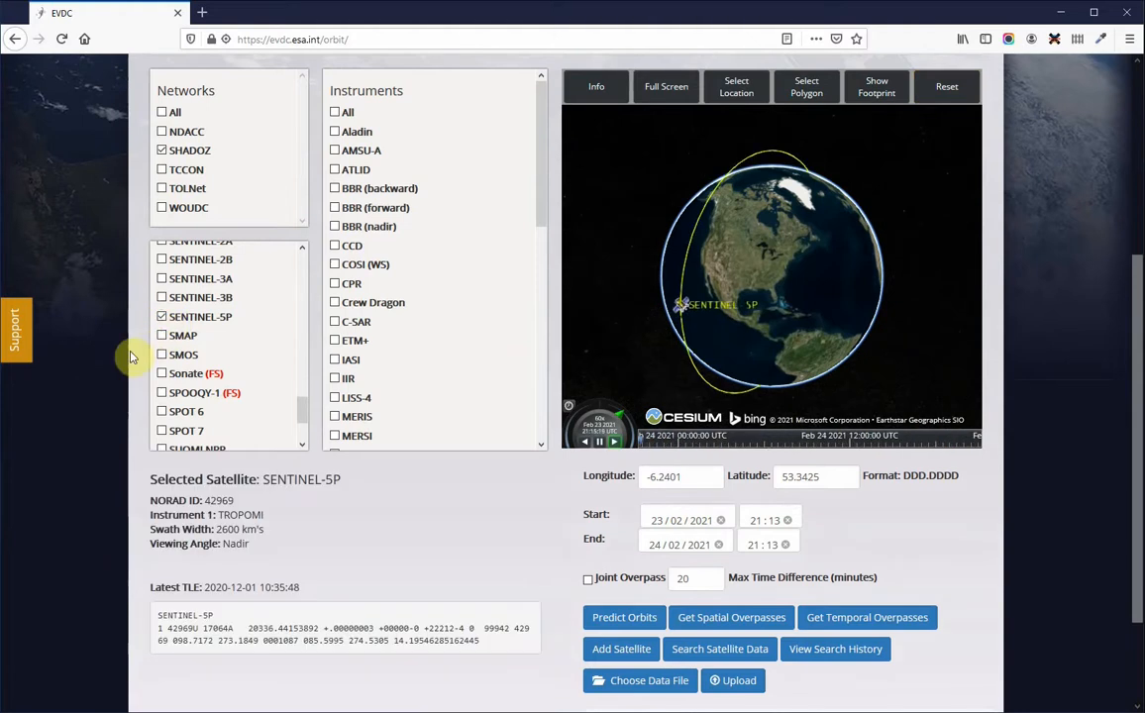
left_click(163, 298)
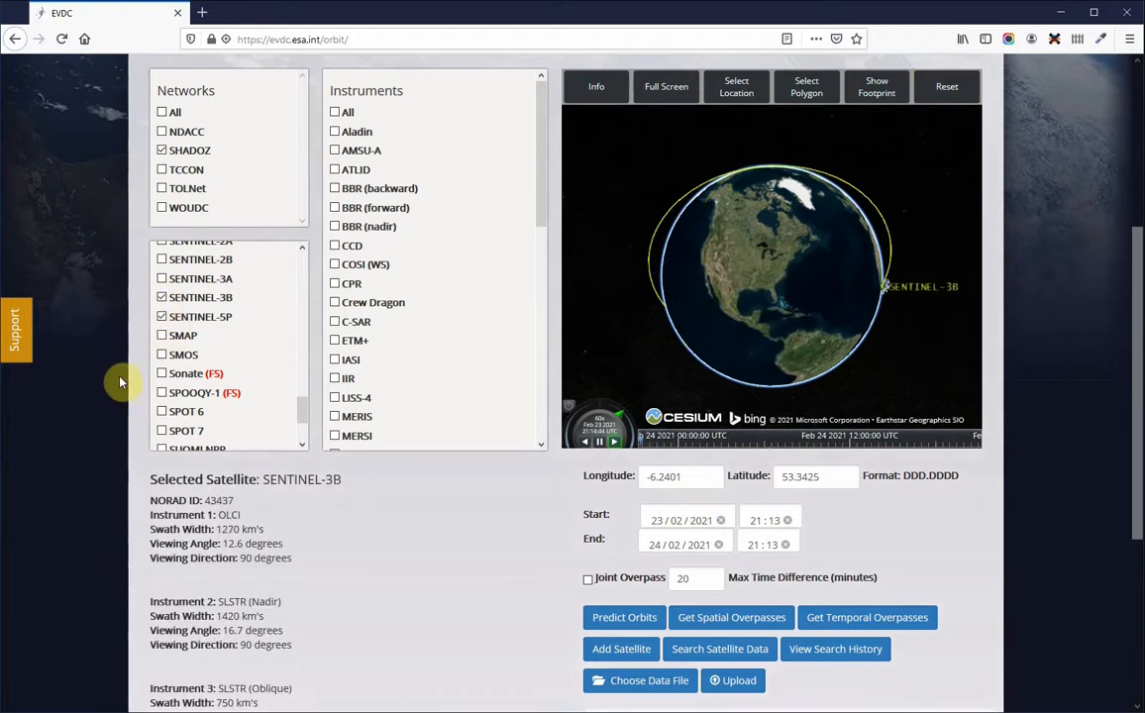
Get the spatial overpasses of both Sentinel satellites and pick a point near Cornwall, at about longitude -5.37 and latitude 50.52
scroll(461, 570, "down", 2)
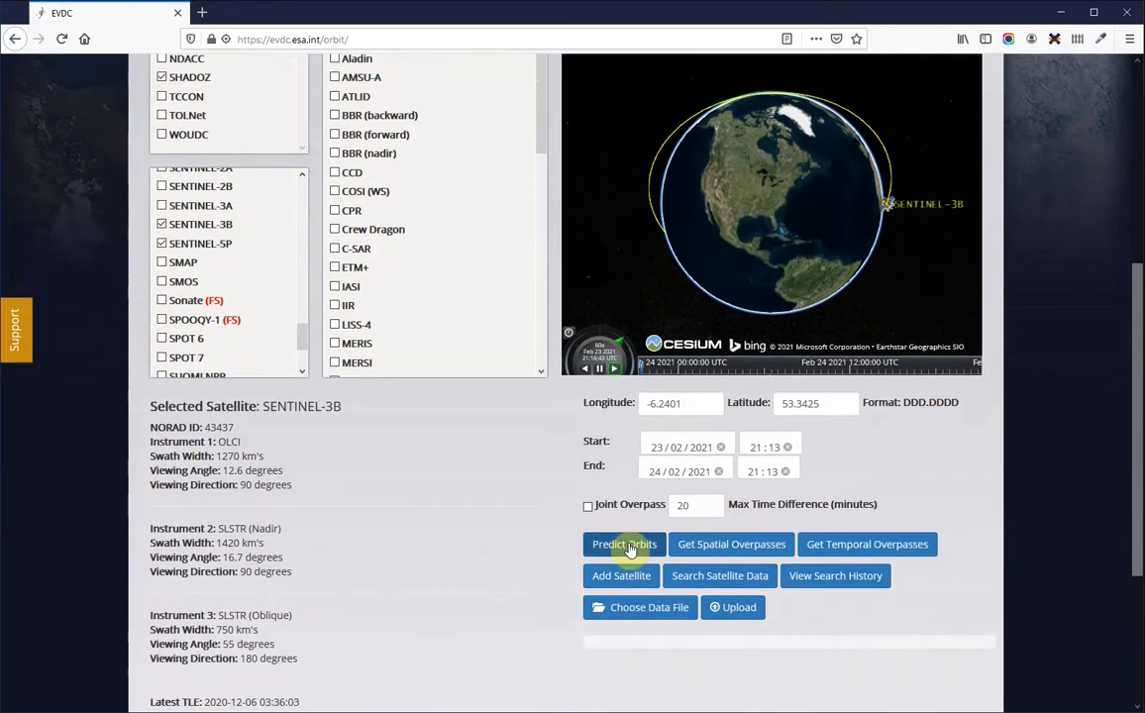
left_click(715, 548)
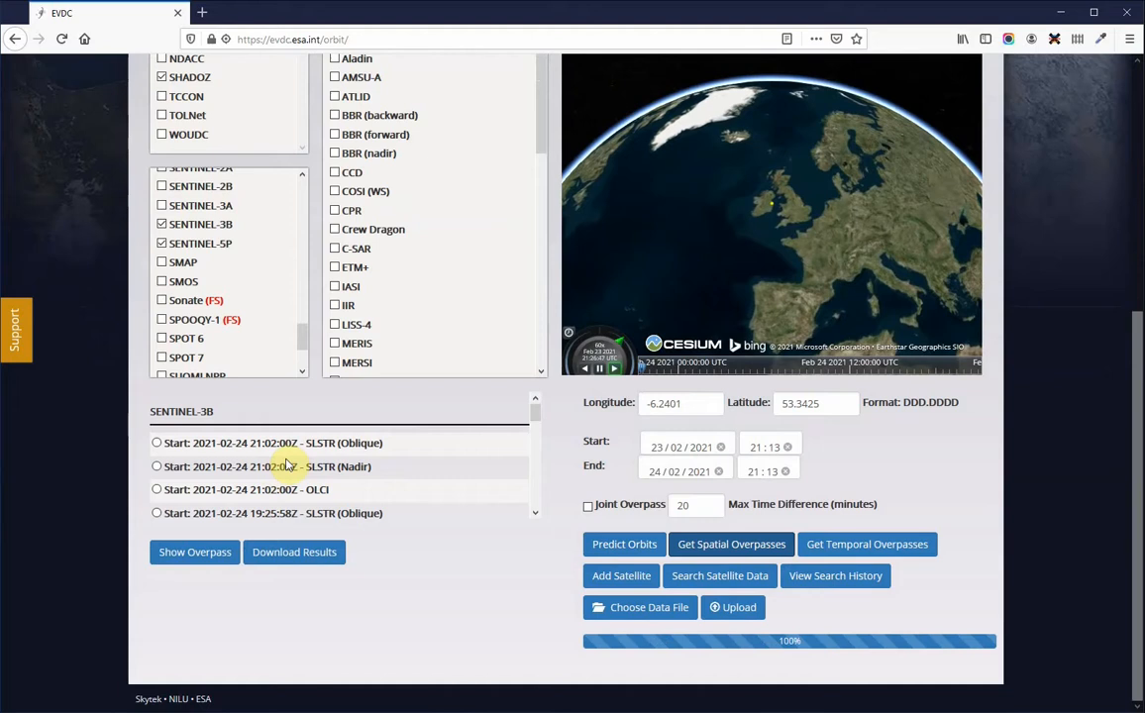
left_click(757, 225)
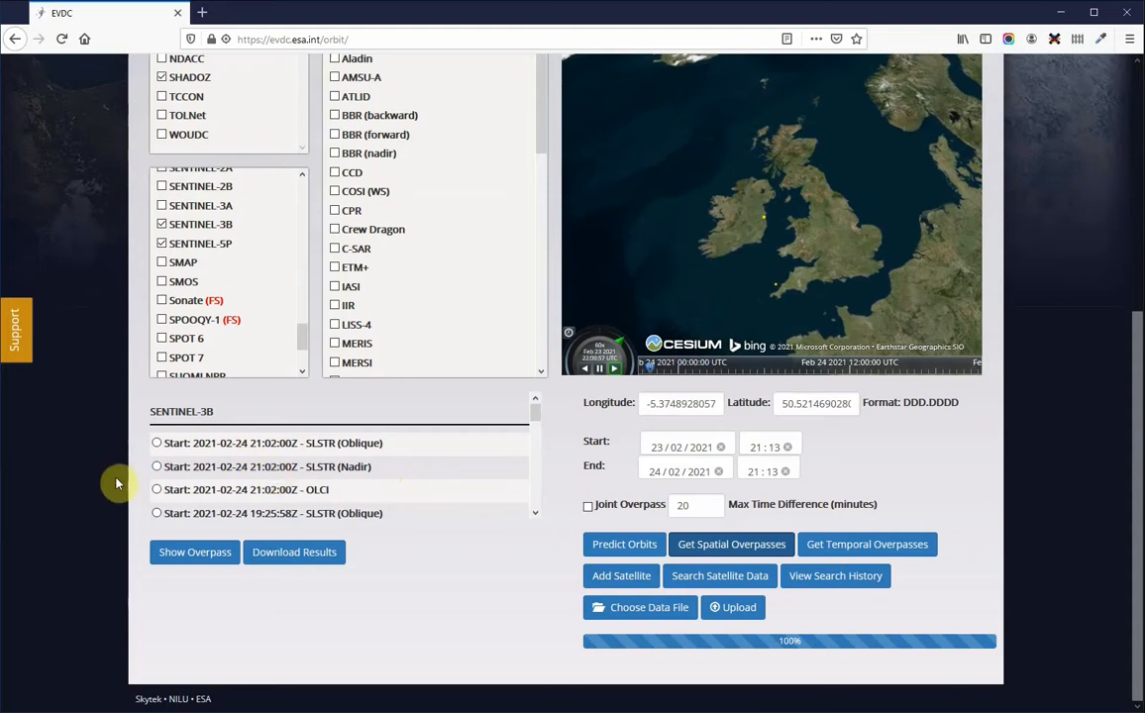
Choose the SENTINEL-5P TROPOMI overpass at 12:33:54Z and the SENTINEL-3B OLCI one at 12:56:18Z on 2021-02-24, and show both on the globe
left_click_drag(535, 422, 532, 506)
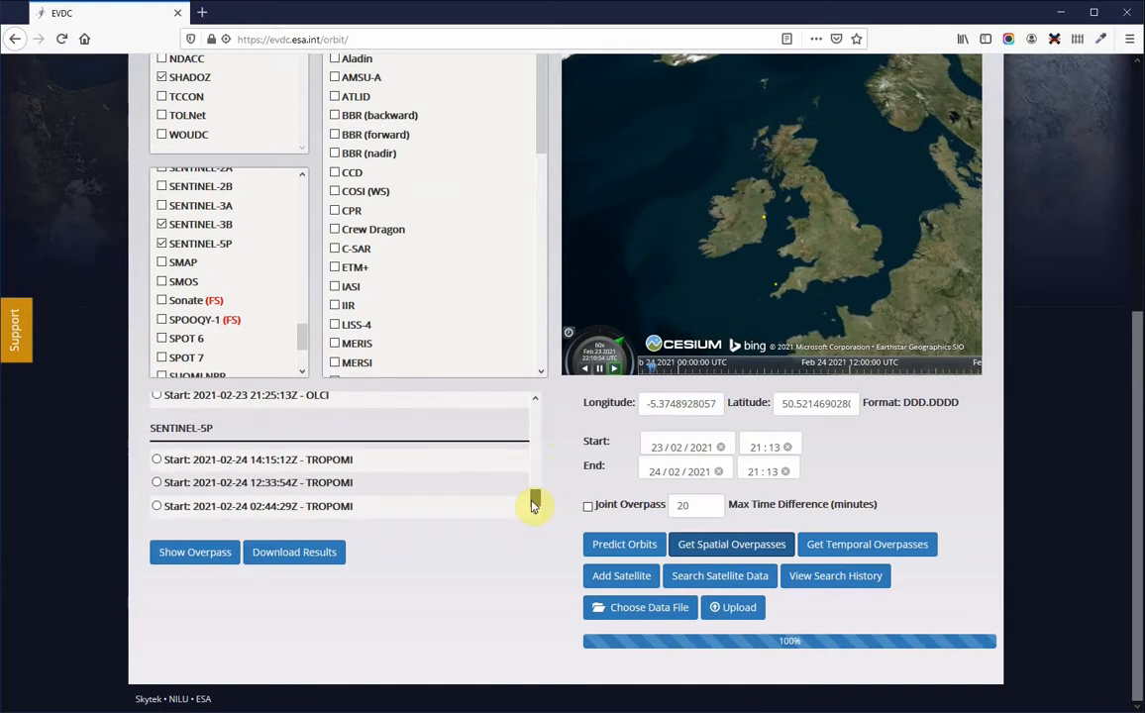
left_click(157, 482)
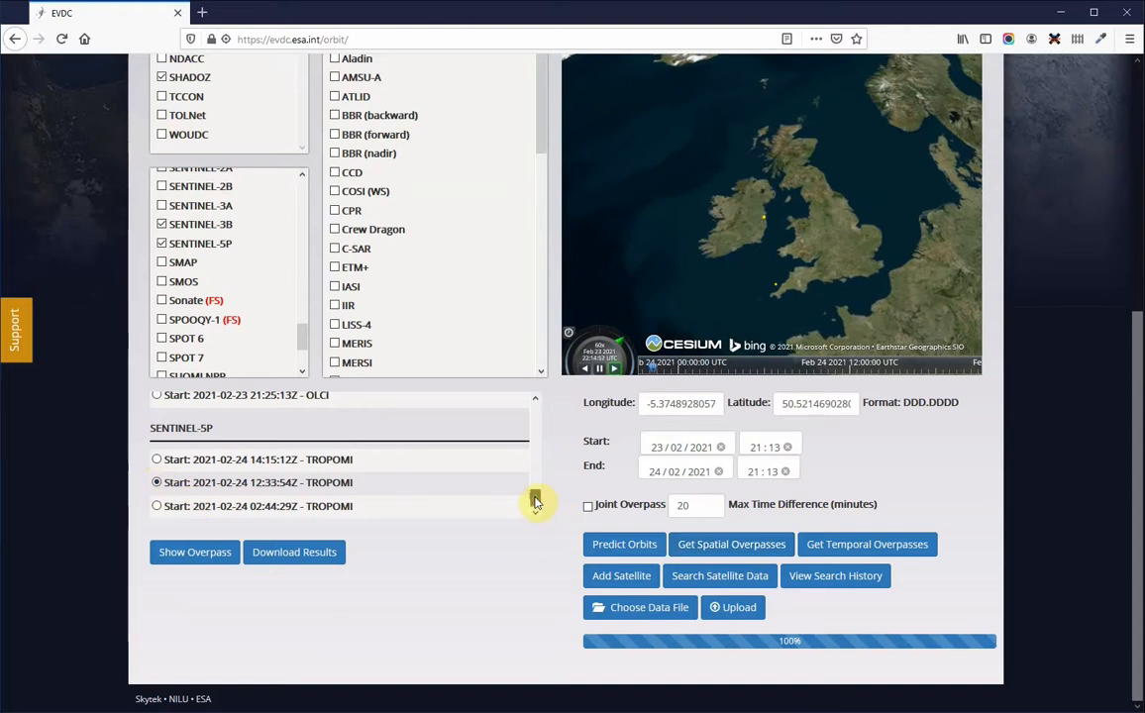
left_click_drag(535, 500, 537, 449)
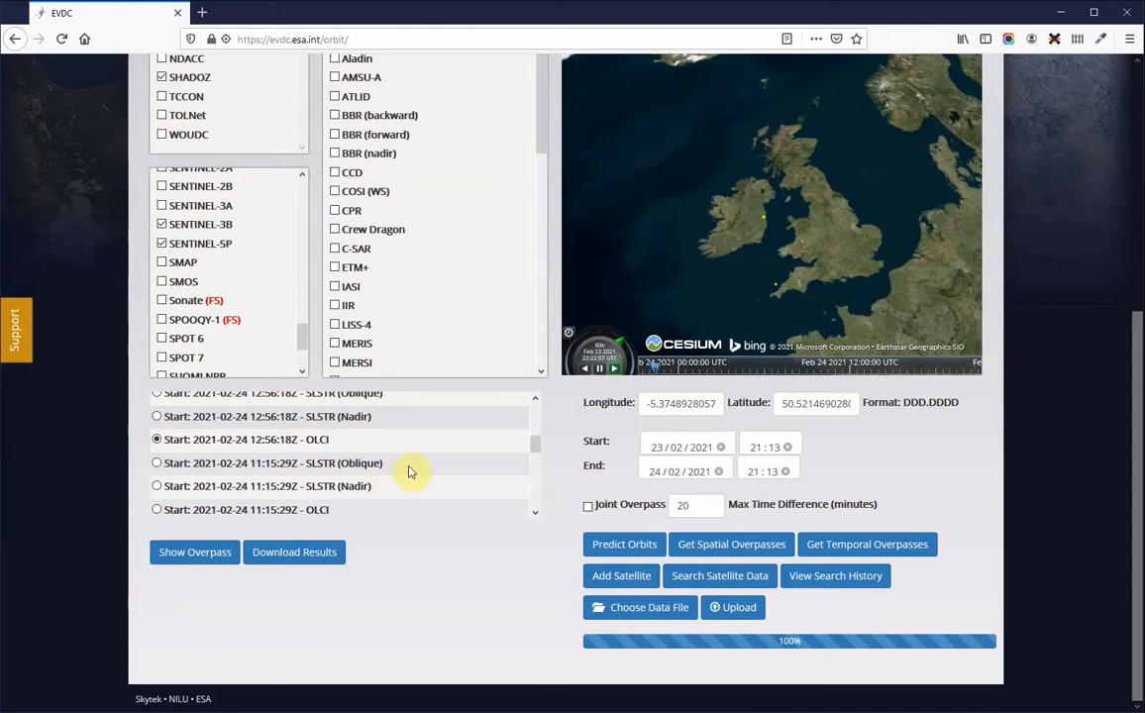
left_click_drag(536, 441, 516, 505)
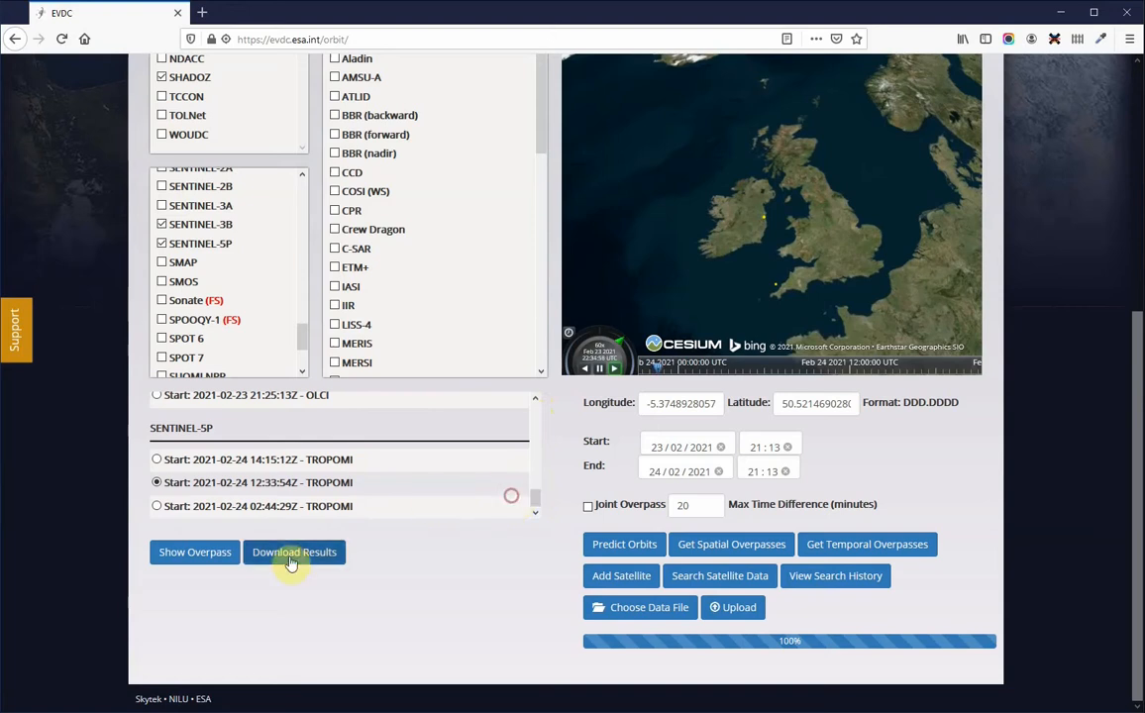
left_click(195, 553)
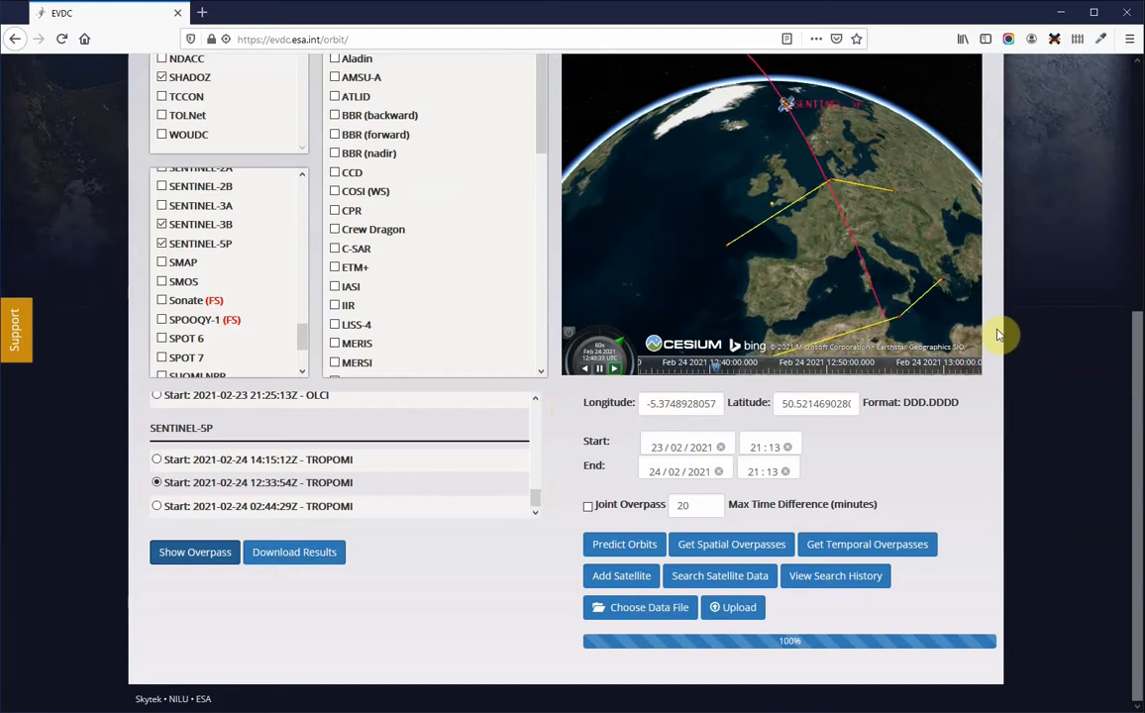
Examine the SENTINEL-5P and SENTINEL-3B overpass footprints over Europe from several angles and compare them with the selected overpasses
scroll(1028, 341, "up", 3)
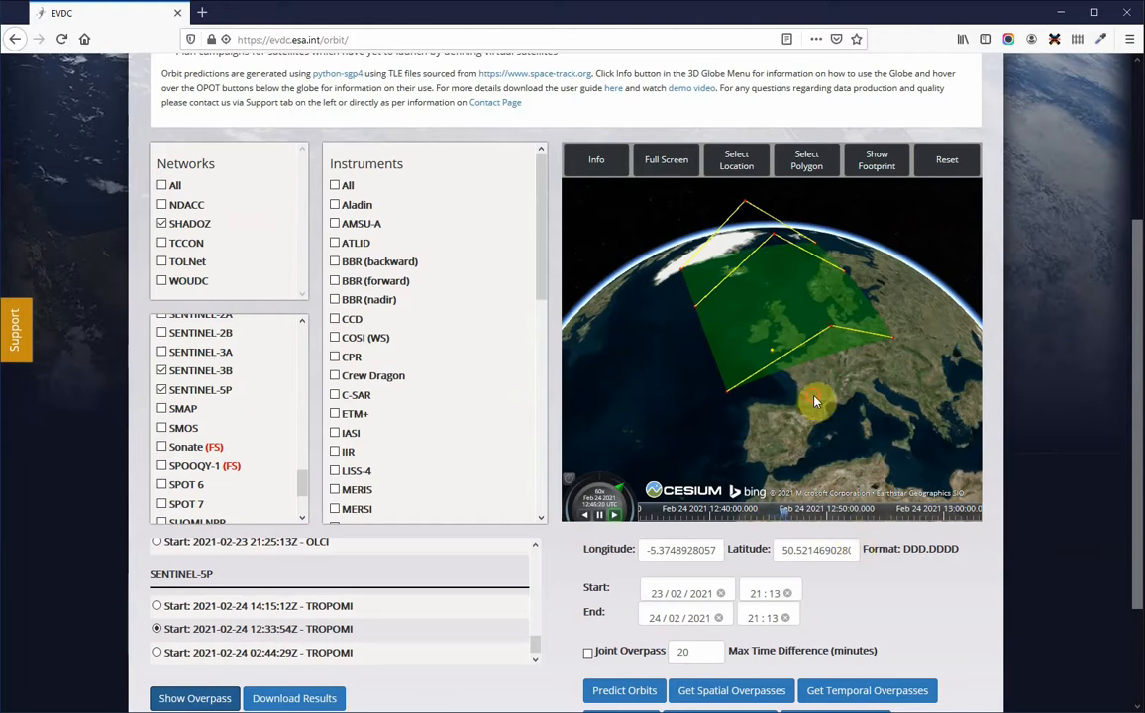
left_click_drag(818, 401, 779, 414)
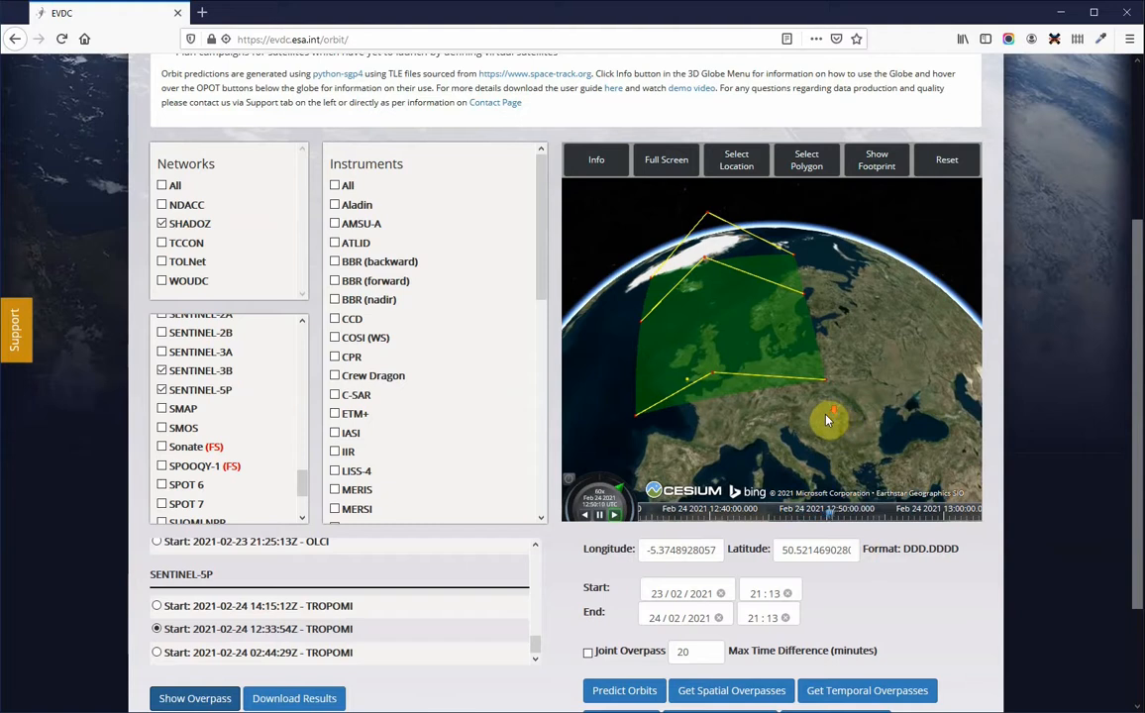
scroll(826, 421, "down", 3)
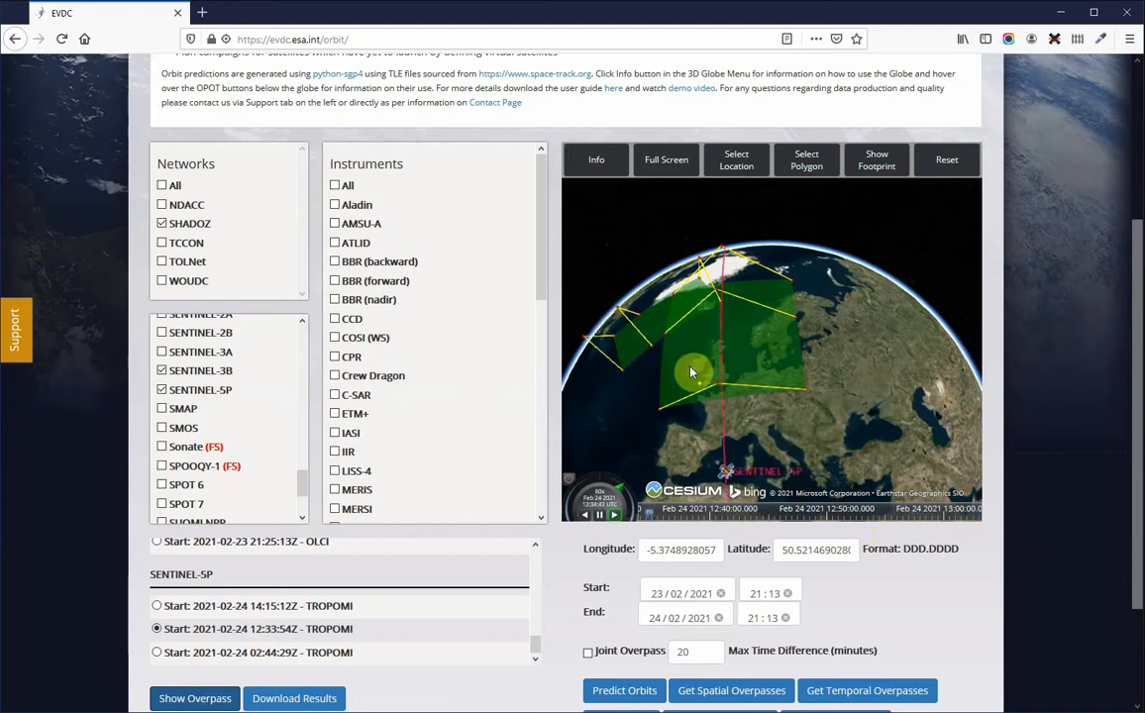
mouse_move(644, 395)
left_mouse_down()
mouse_move(661, 426)
mouse_move(679, 364)
left_mouse_up()
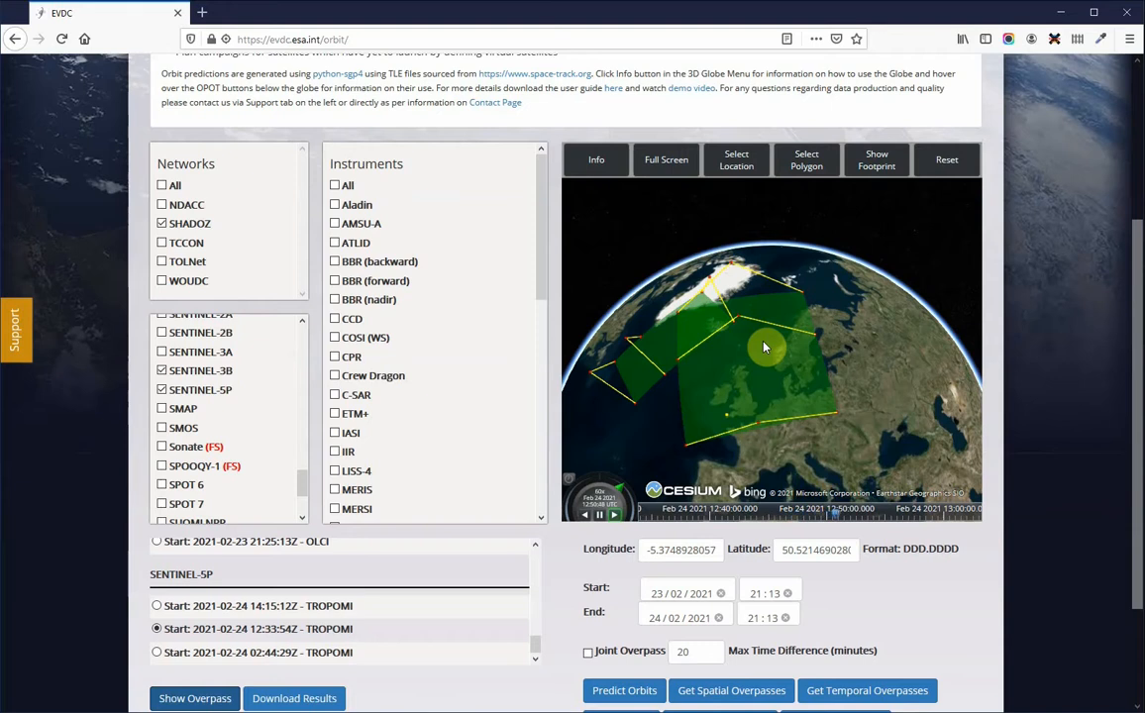
mouse_move(856, 356)
left_mouse_down()
mouse_move(835, 354)
mouse_move(844, 351)
left_mouse_up()
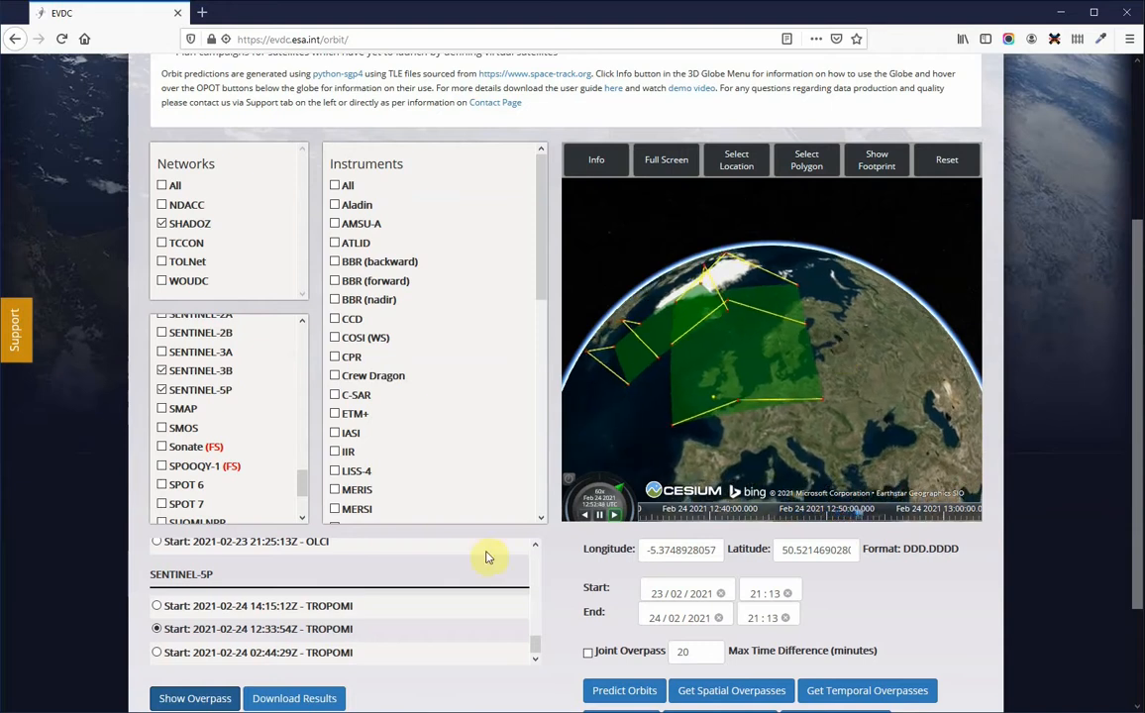
scroll(117, 480, "down", 1)
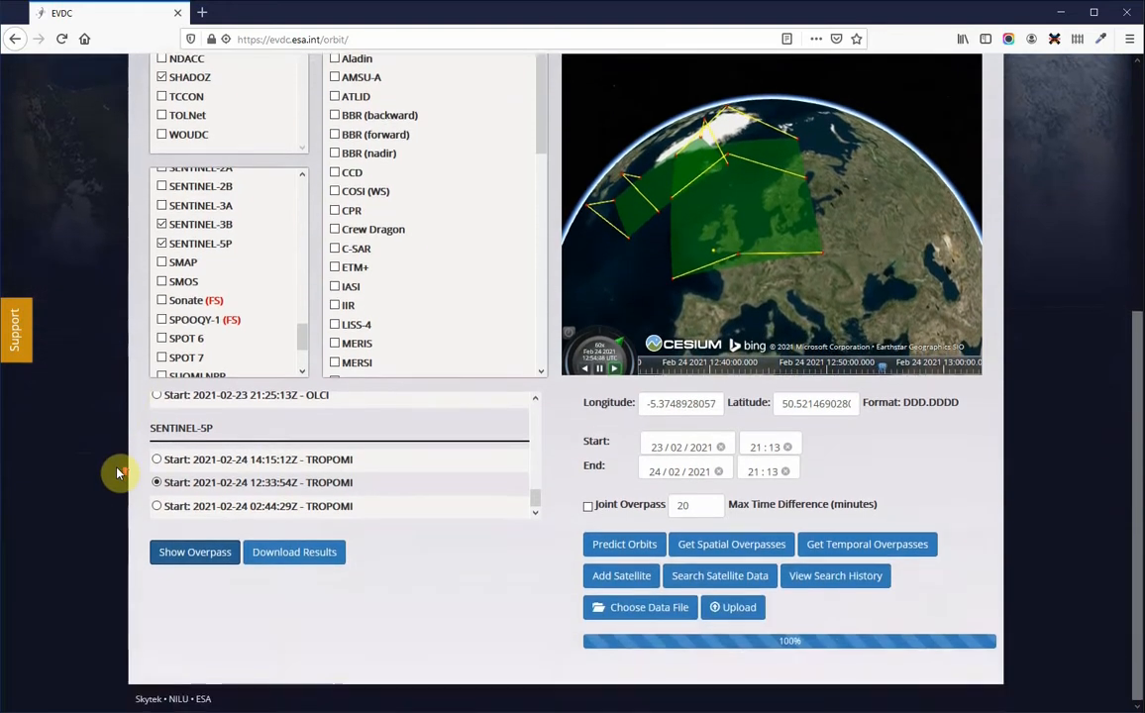
scroll(117, 473, "down", 1)
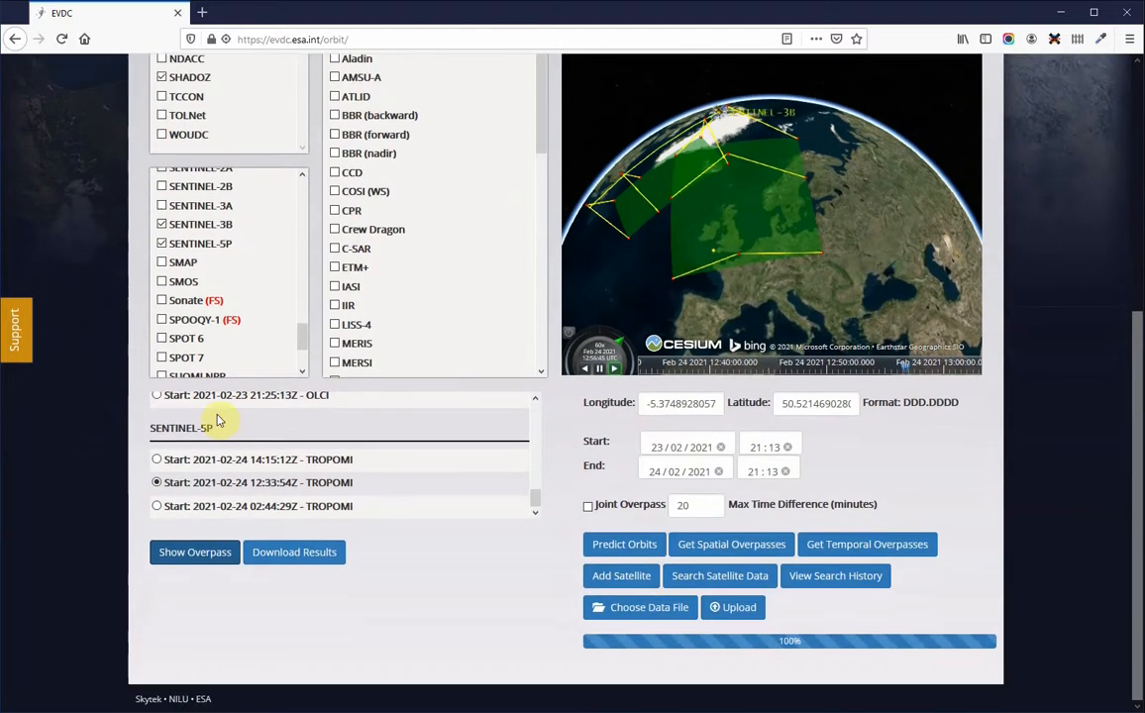
scroll(1088, 466, "up", 2)
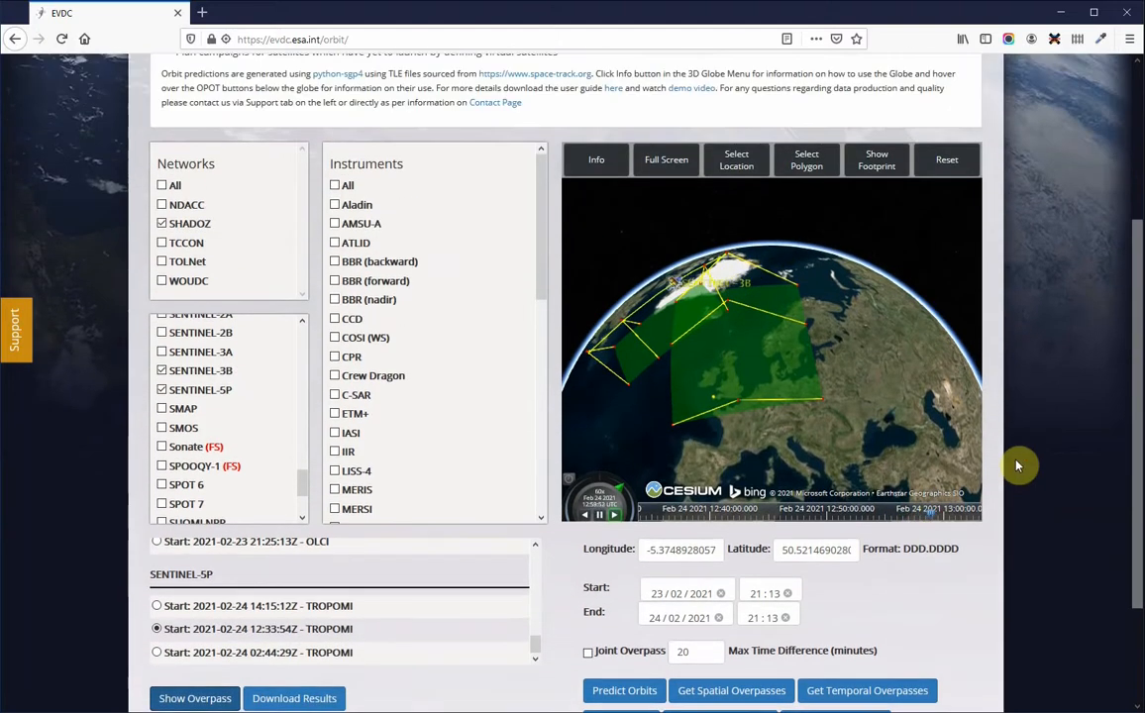
Reset the orbit tool and select SENTINEL-5P and SENTINEL-3B again
left_click(939, 166)
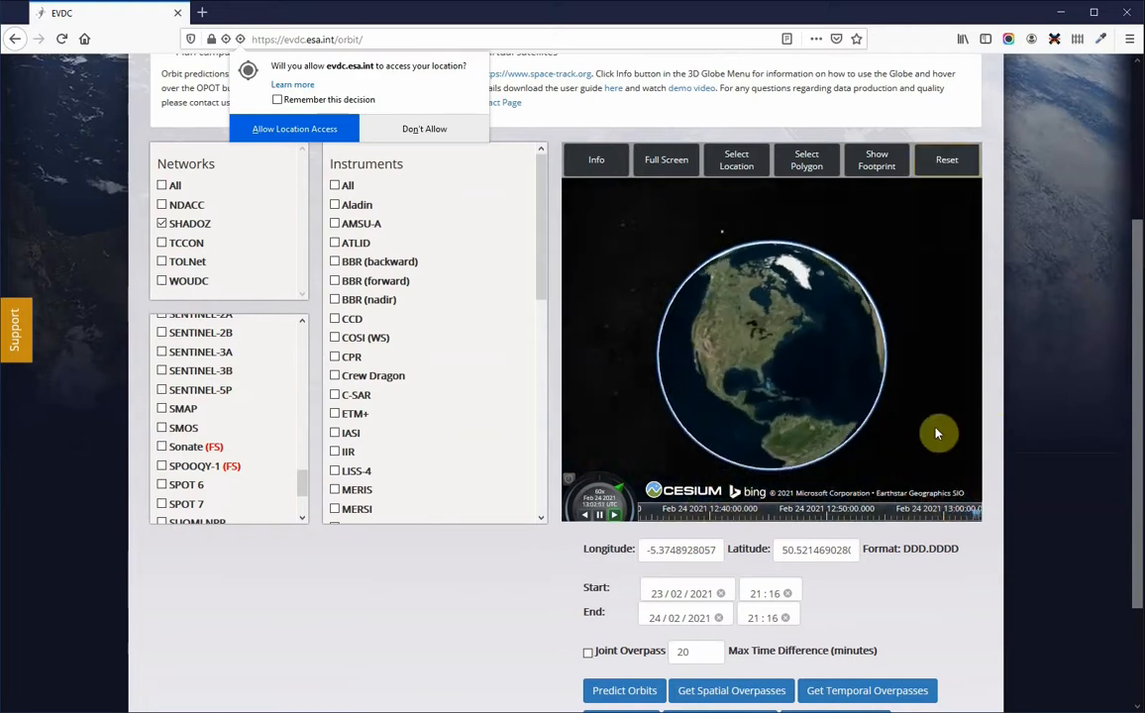
scroll(1015, 502, "down", 1)
scroll(1015, 502, "down", 1)
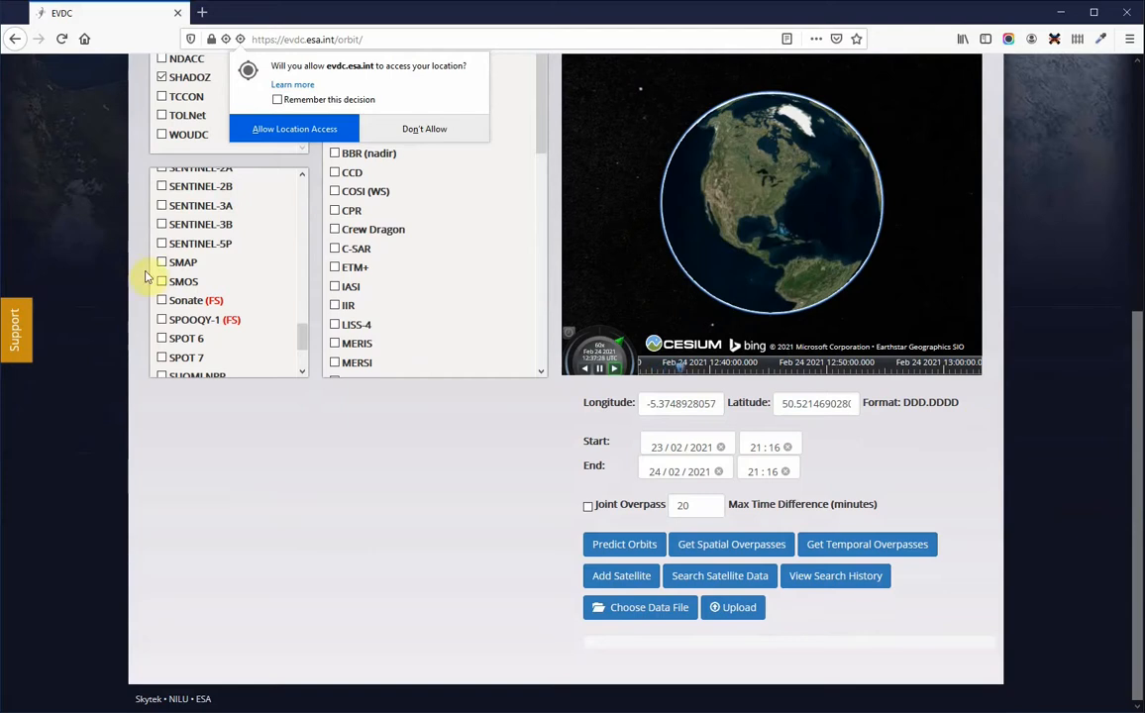
left_click(162, 243)
left_click(162, 224)
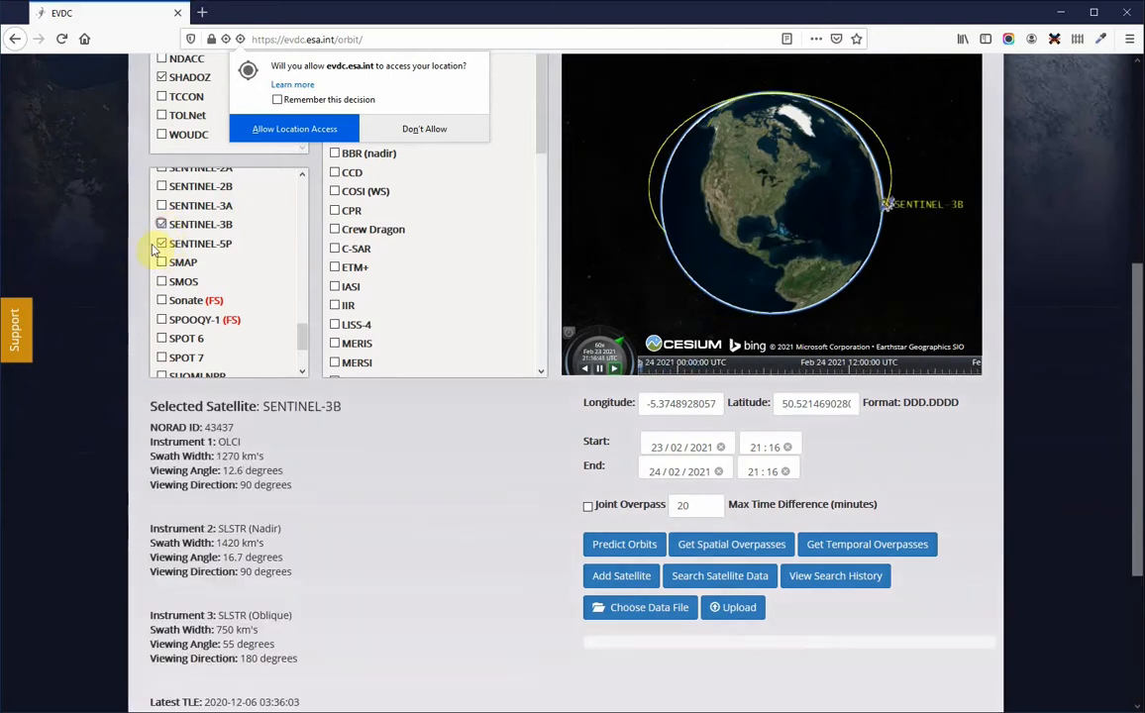
left_click(860, 546)
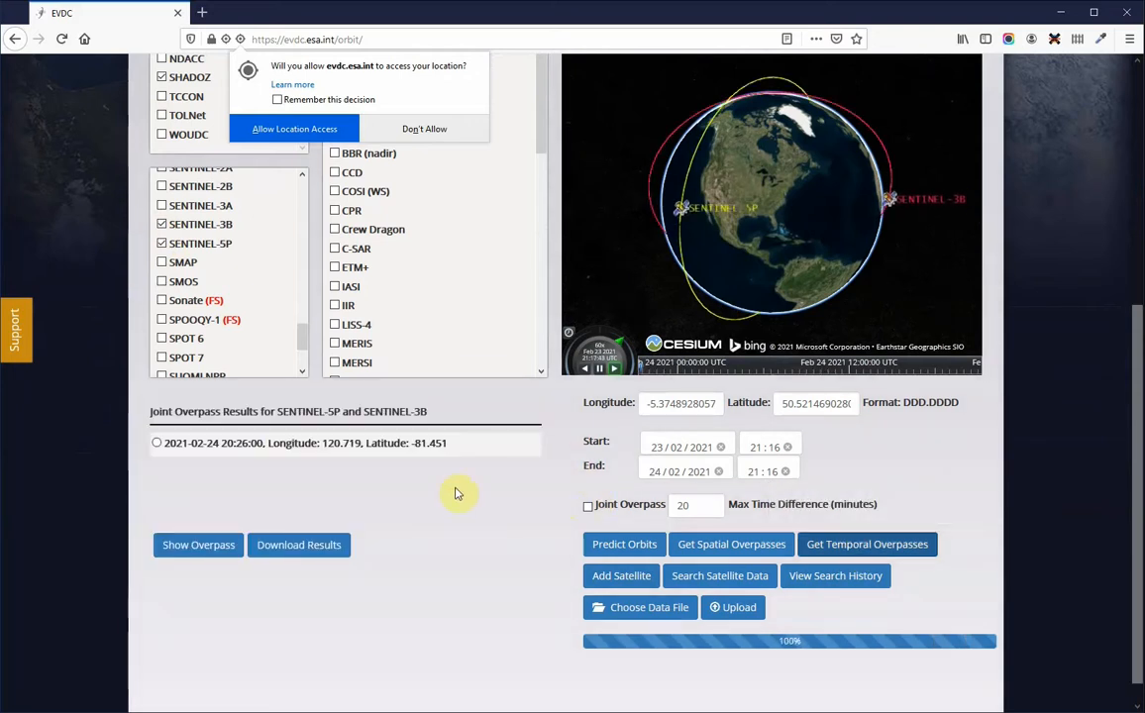
left_click(156, 444)
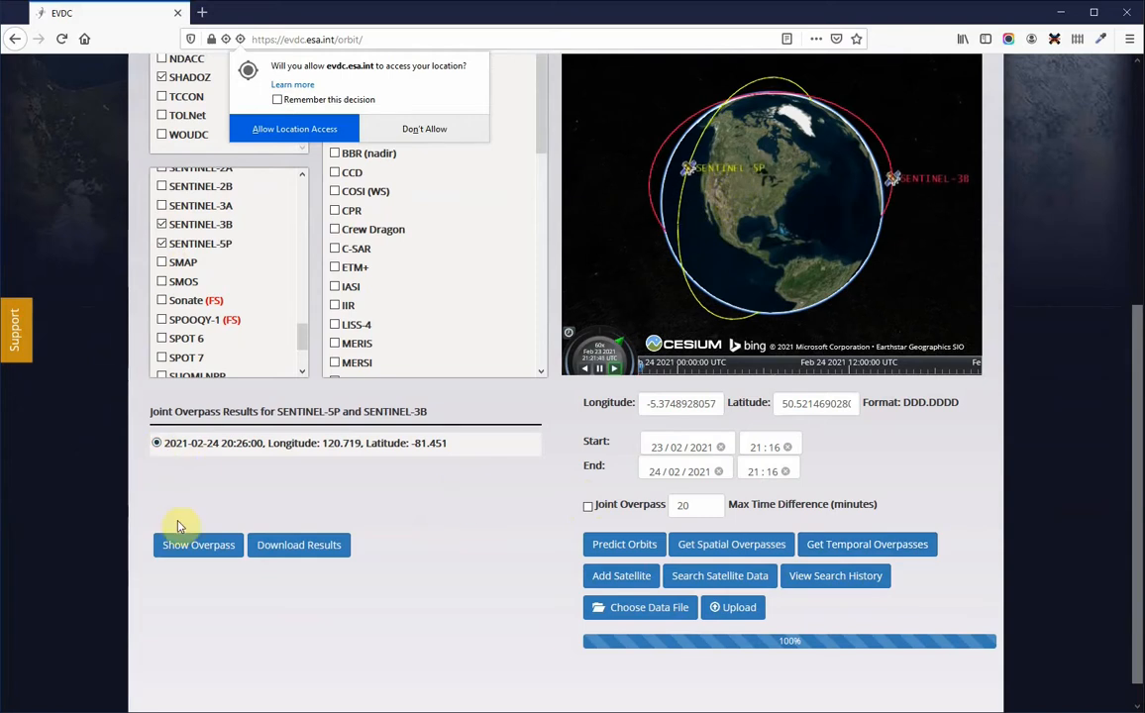
left_click(181, 553)
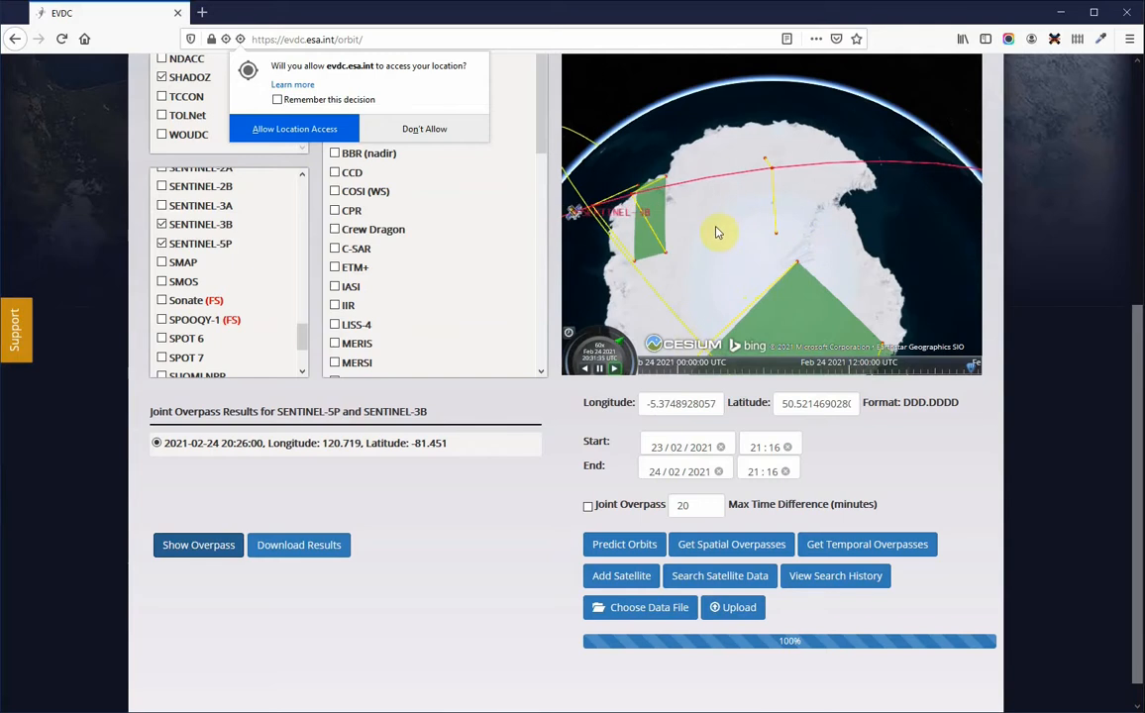
left_click_drag(728, 231, 770, 234)
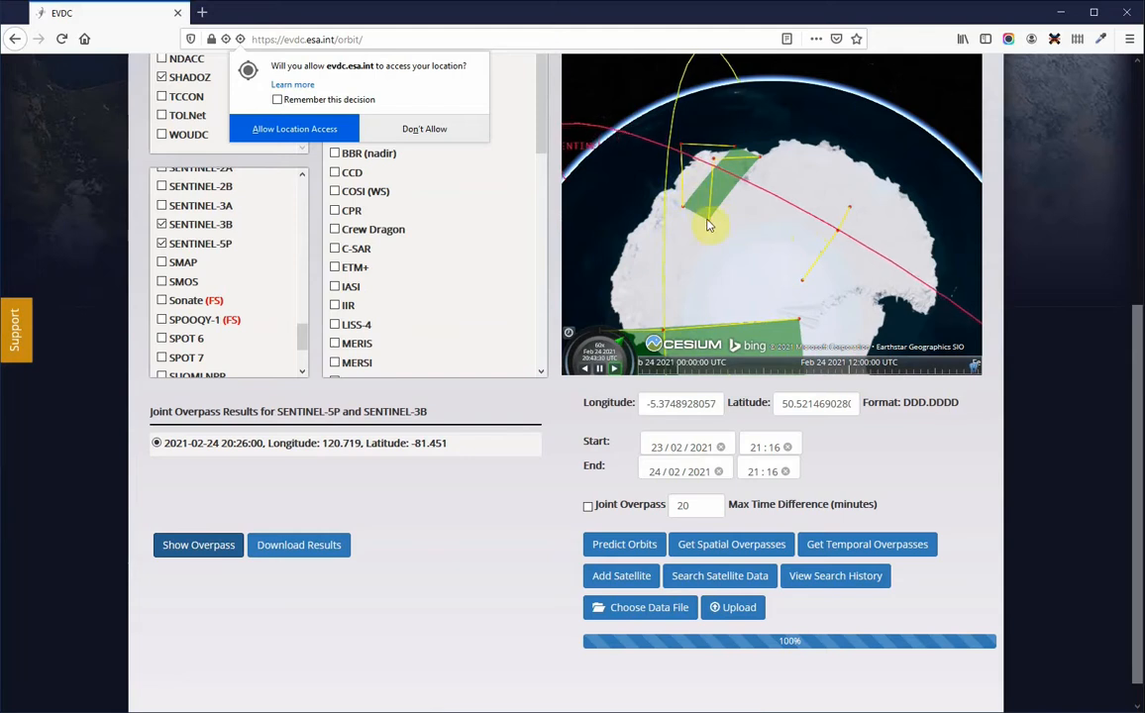
left_click_drag(743, 248, 754, 230)
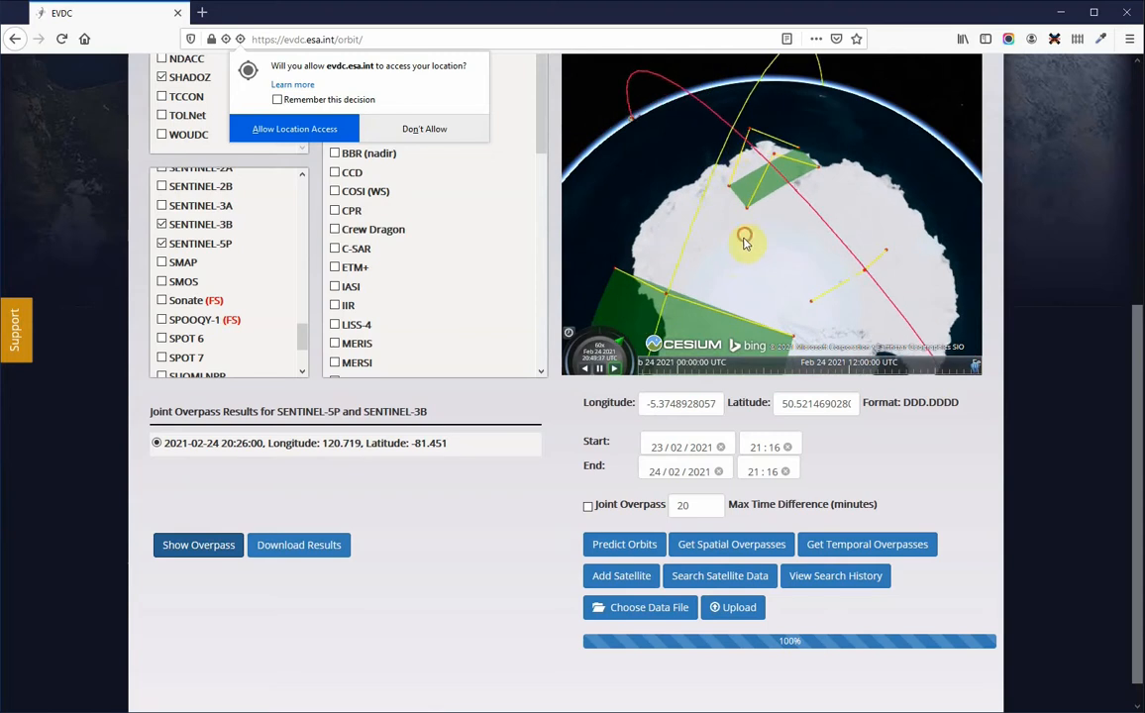
scroll(752, 233, "down", 3)
left_click_drag(802, 229, 777, 227)
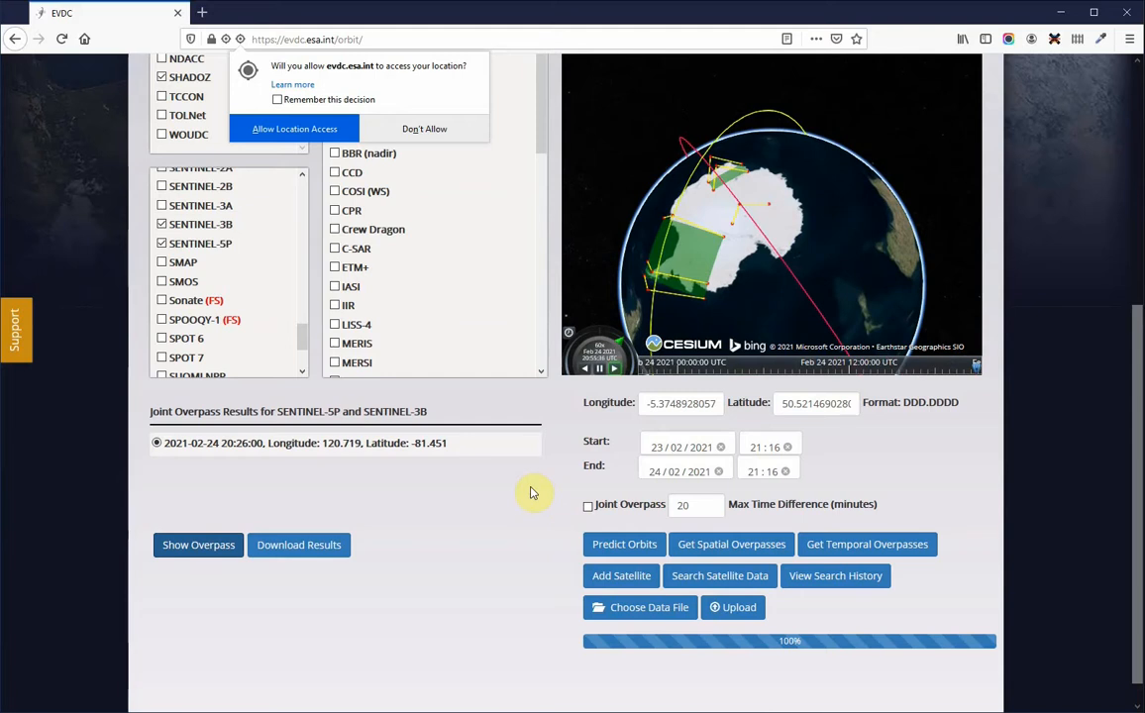
Allow the site to access the location and request the joint overpass results in JSON format, dismissing the file prompt without saving
left_click(275, 133)
scroll(393, 574, "up", 1)
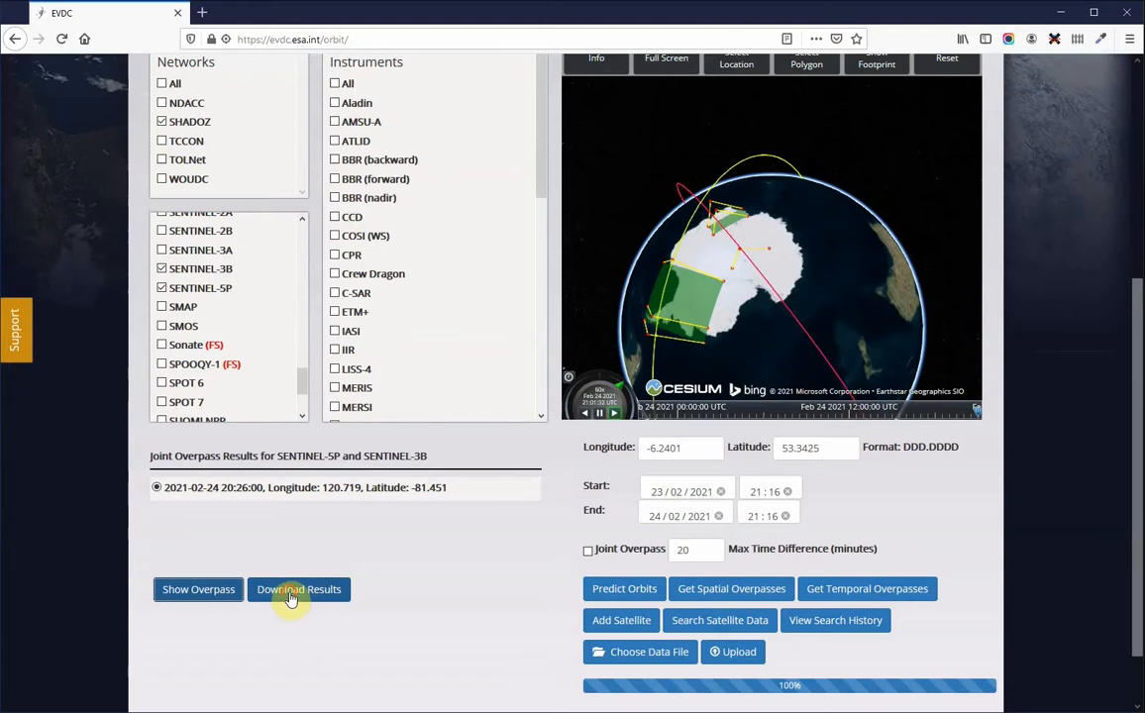
left_click(290, 592)
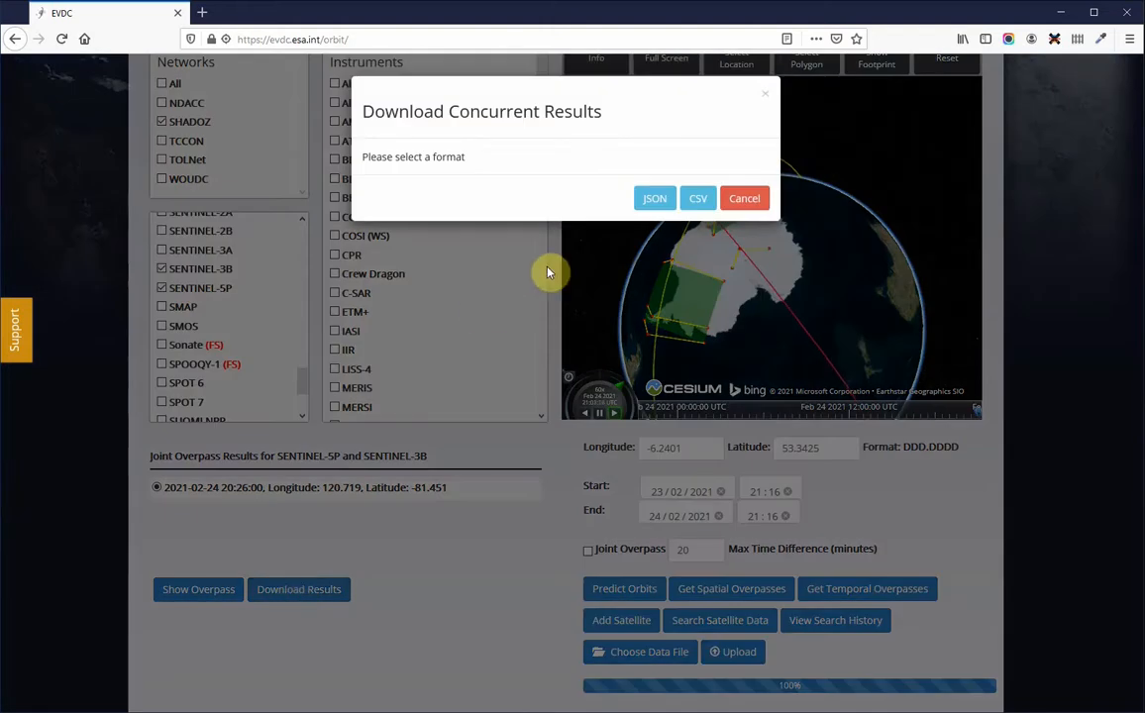
left_click(654, 201)
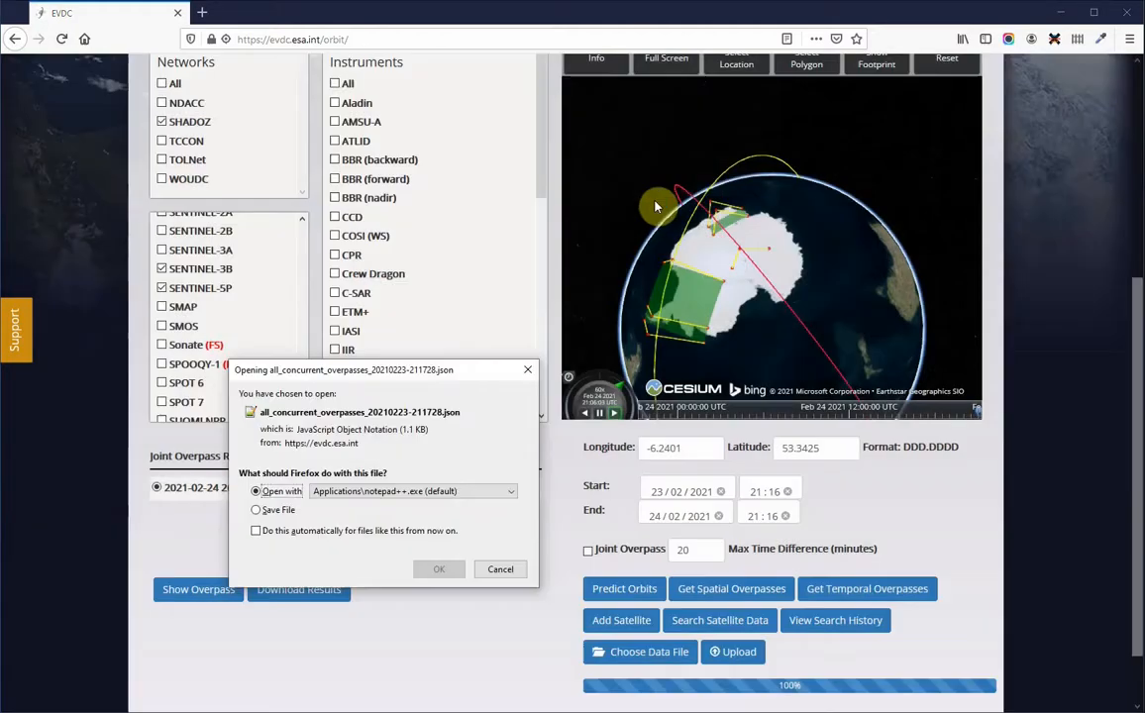
left_click(528, 372)
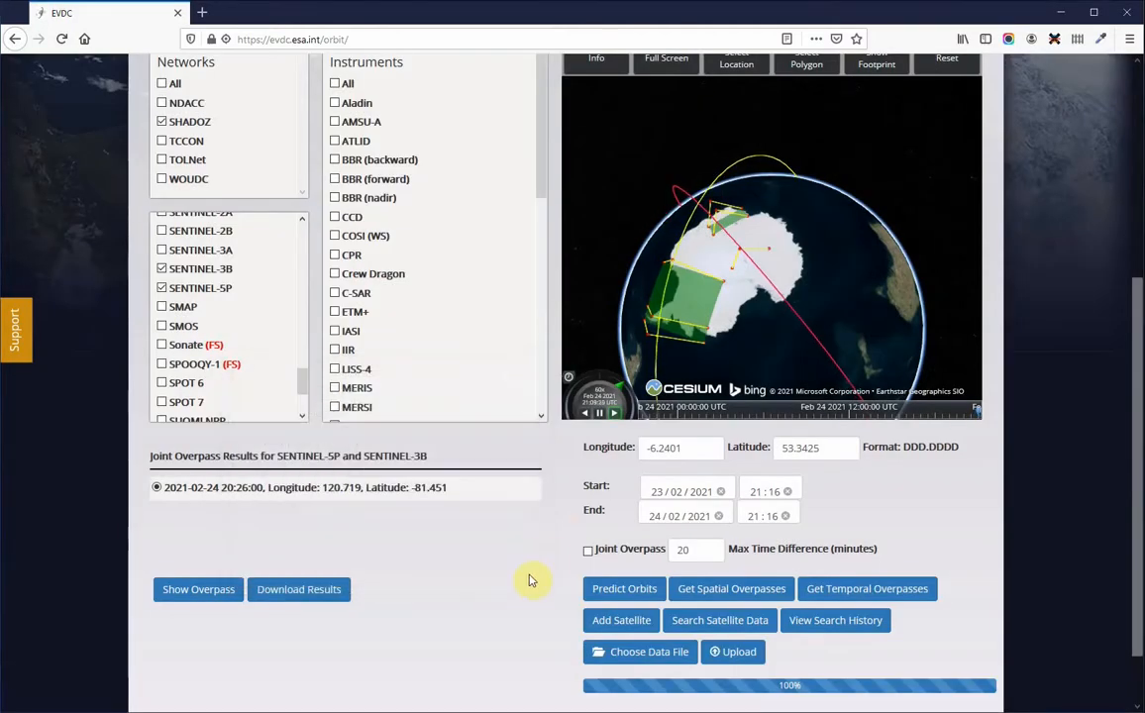
scroll(522, 589, "down", 2)
scroll(511, 538, "up", 4)
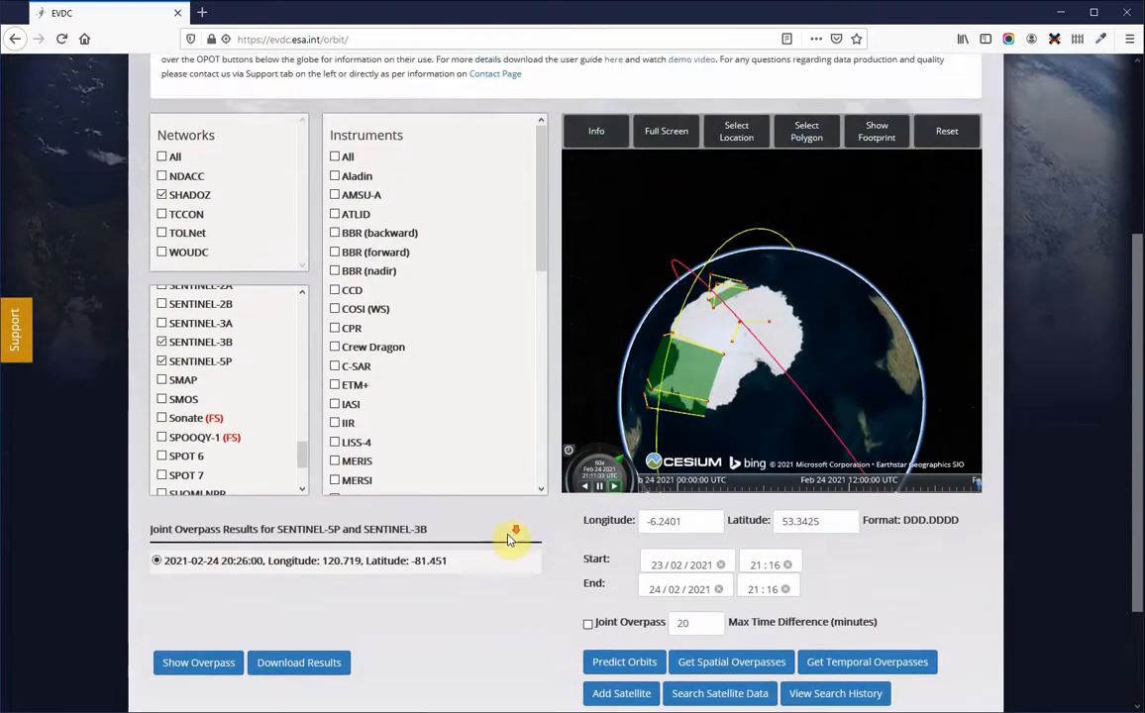
scroll(510, 540, "down", 4)
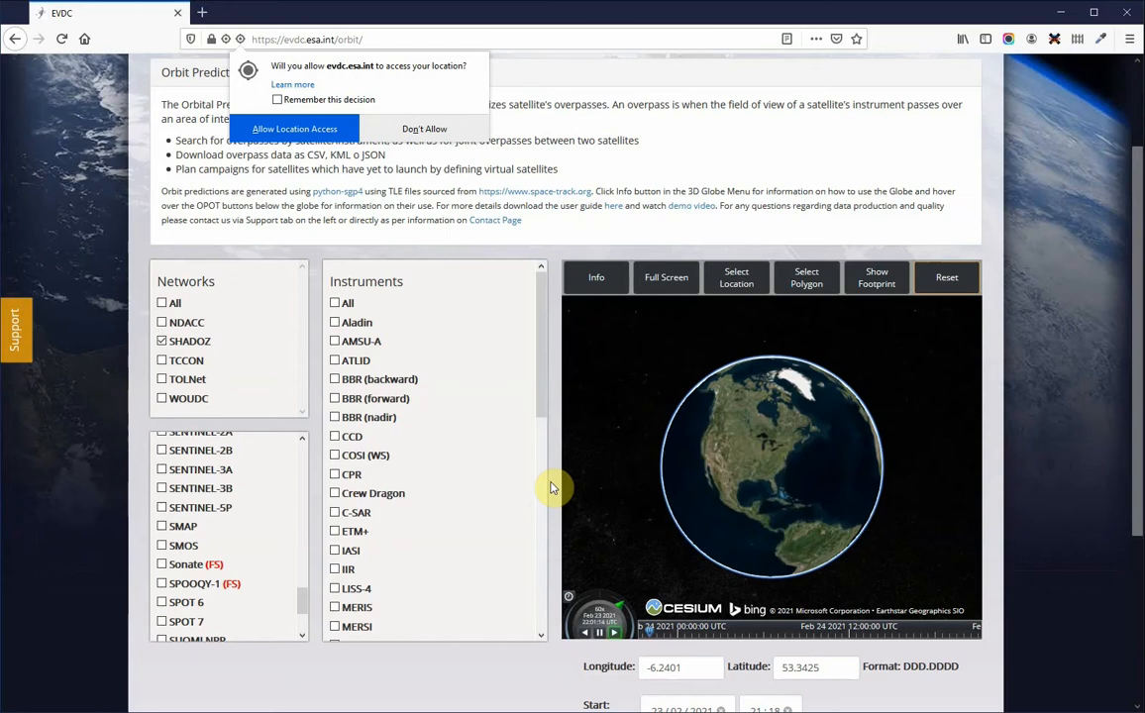
Set the overpass prediction period to start on 20/02/2021 and end on 21/02/2021
scroll(553, 488, "down", 1)
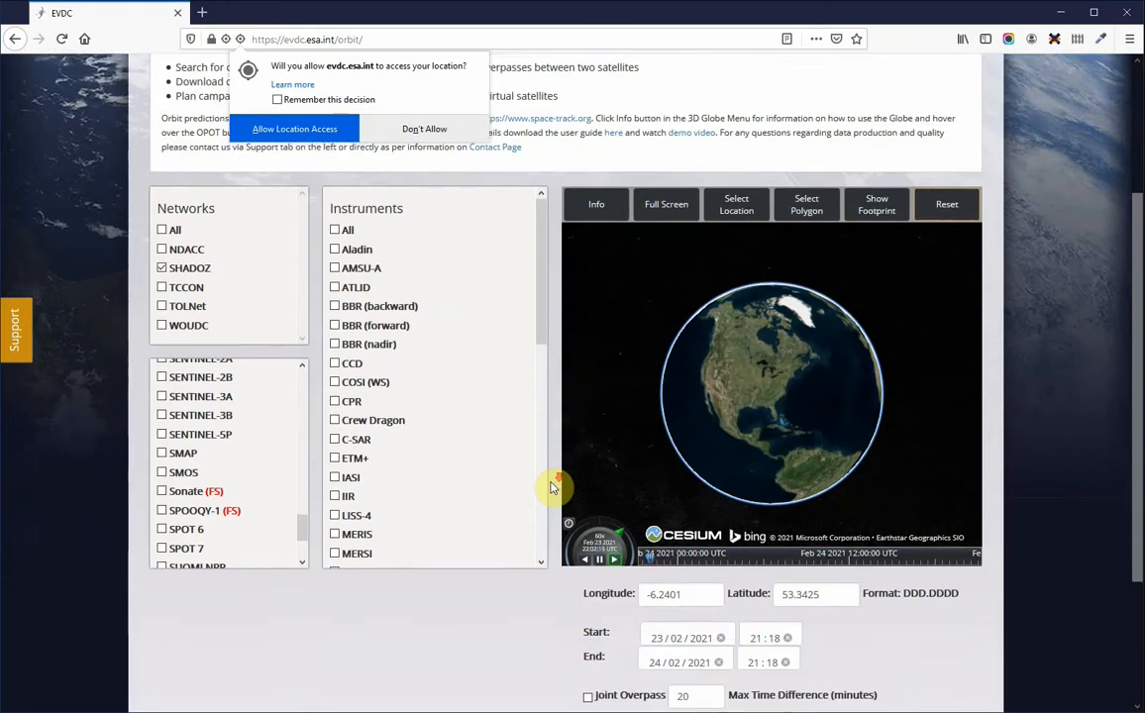
scroll(553, 487, "down", 3)
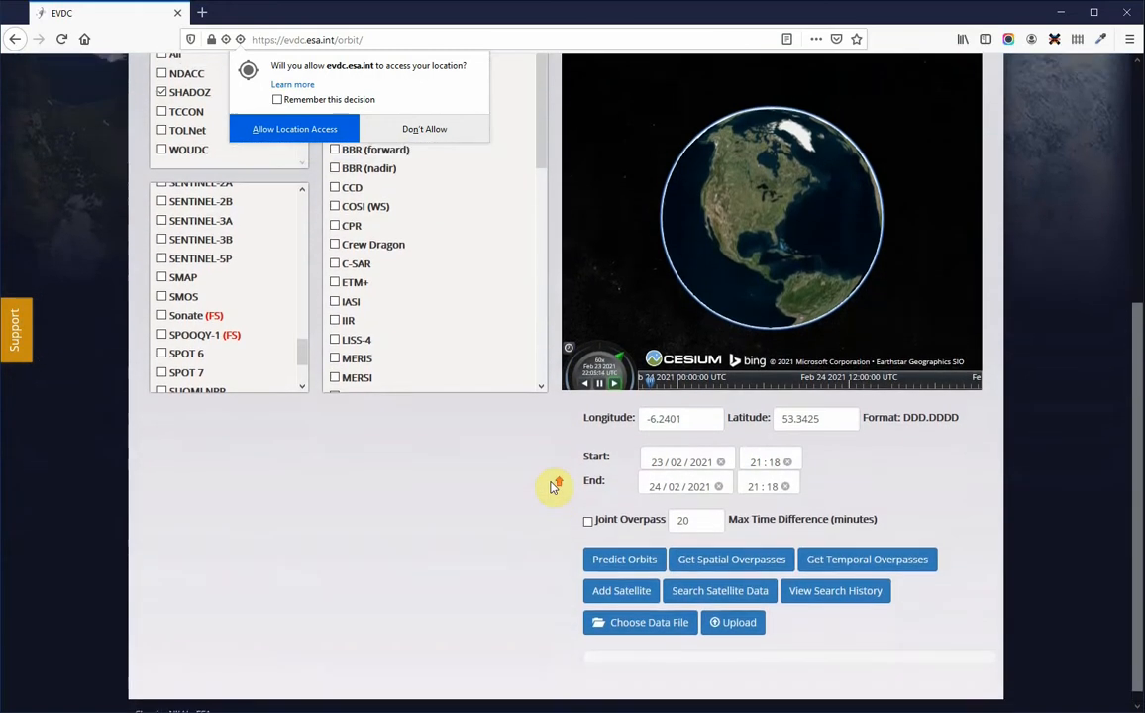
scroll(553, 487, "up", 2)
scroll(553, 487, "down", 2)
scroll(552, 488, "up", 1)
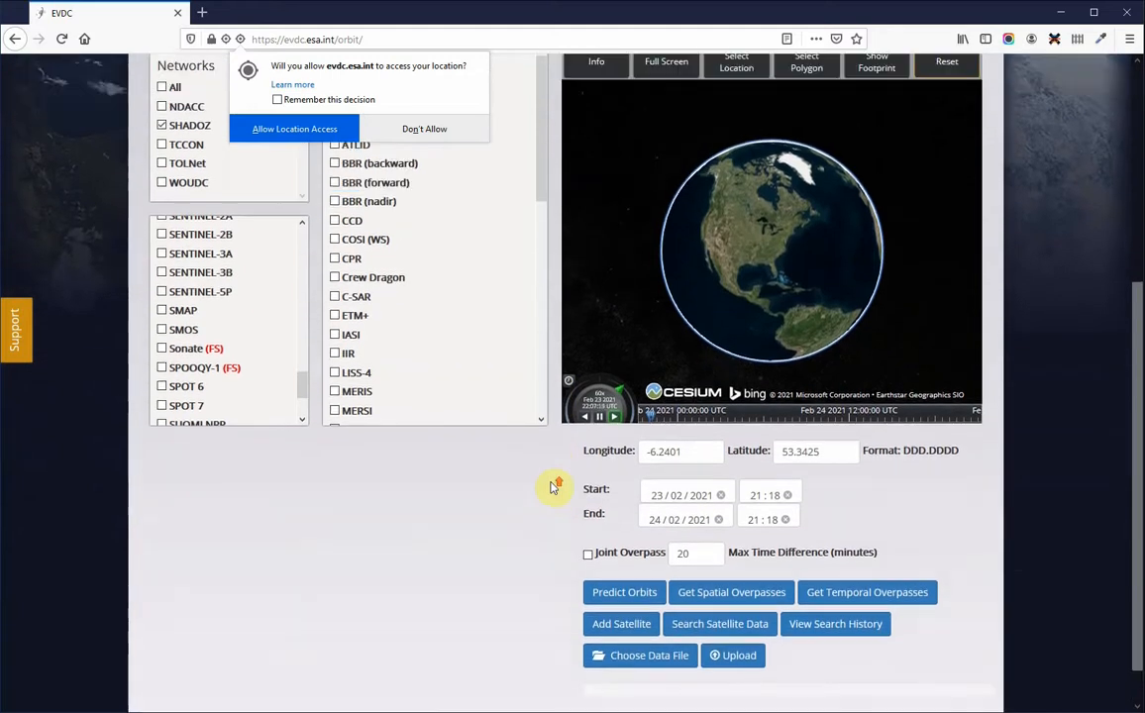
scroll(553, 488, "up", 2)
left_click(657, 592)
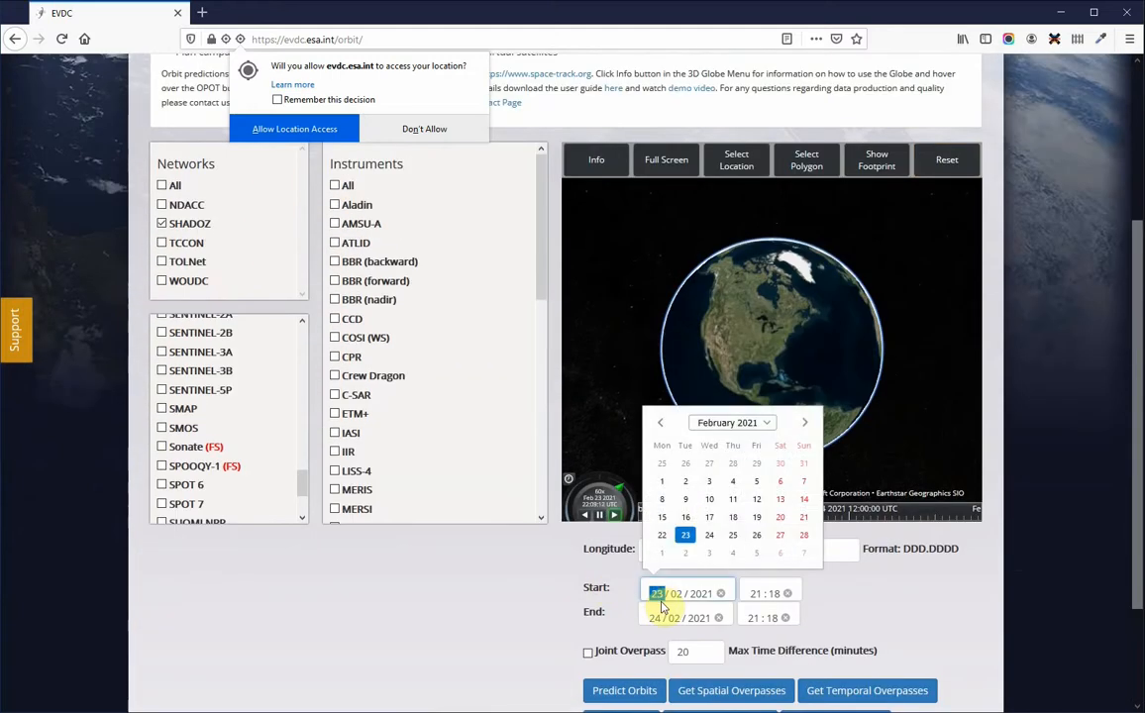
type("20")
left_click(834, 606)
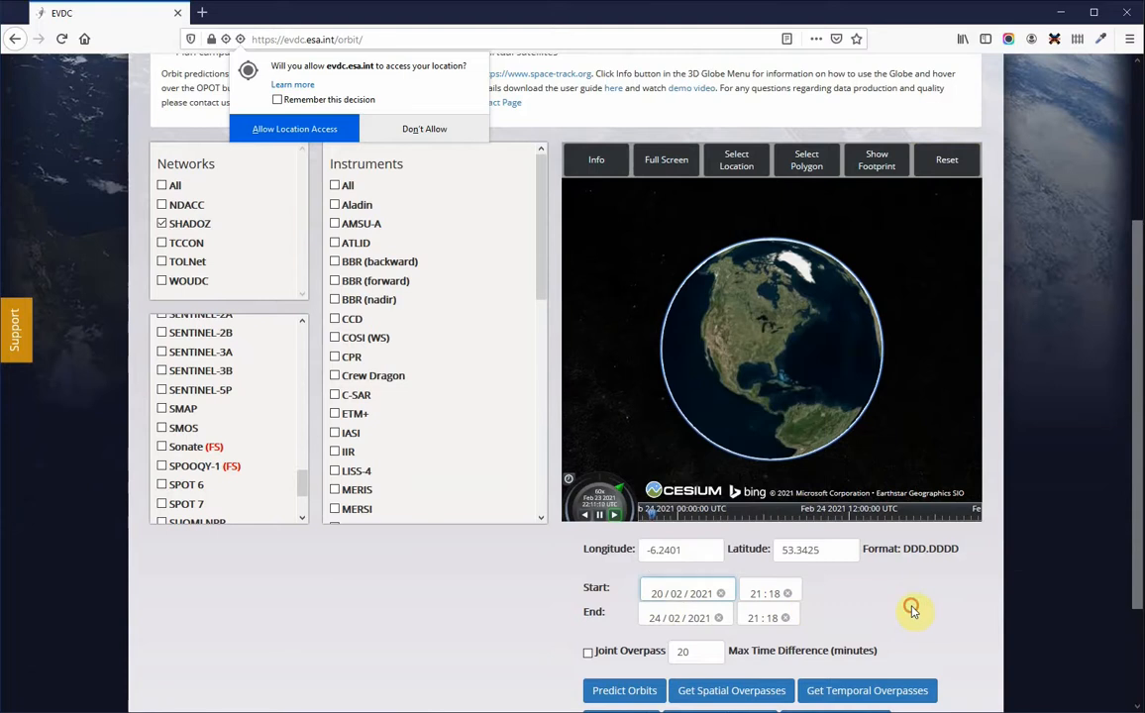
scroll(921, 599, "down", 2)
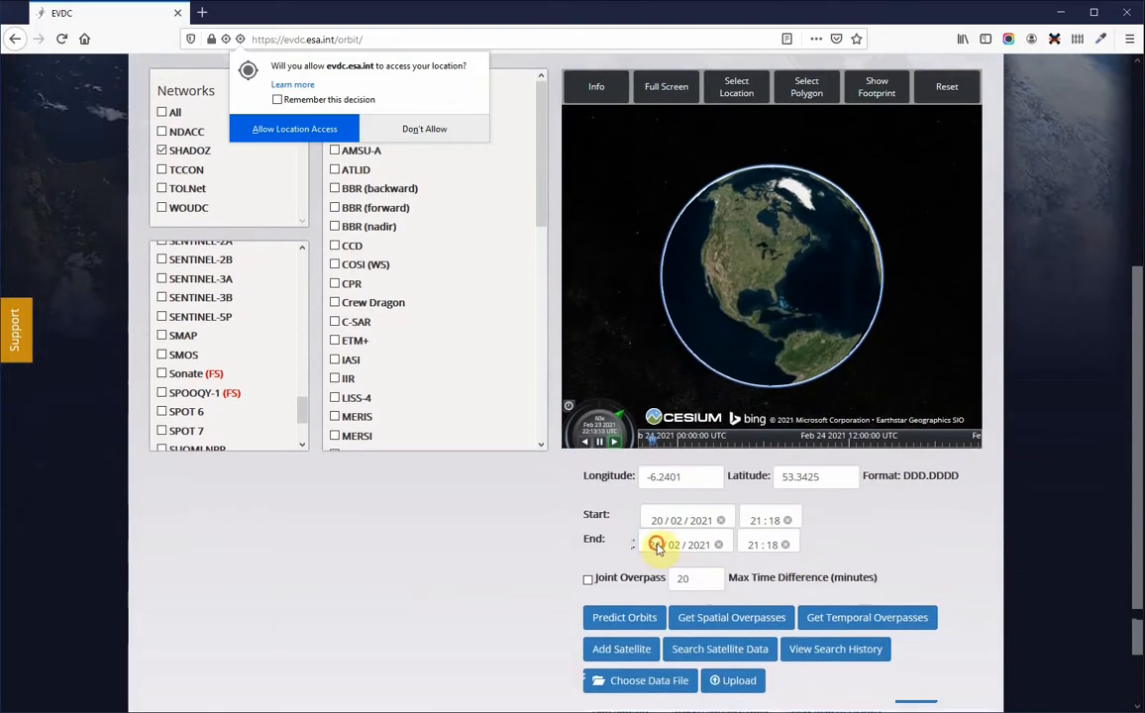
left_click(656, 546)
type("21")
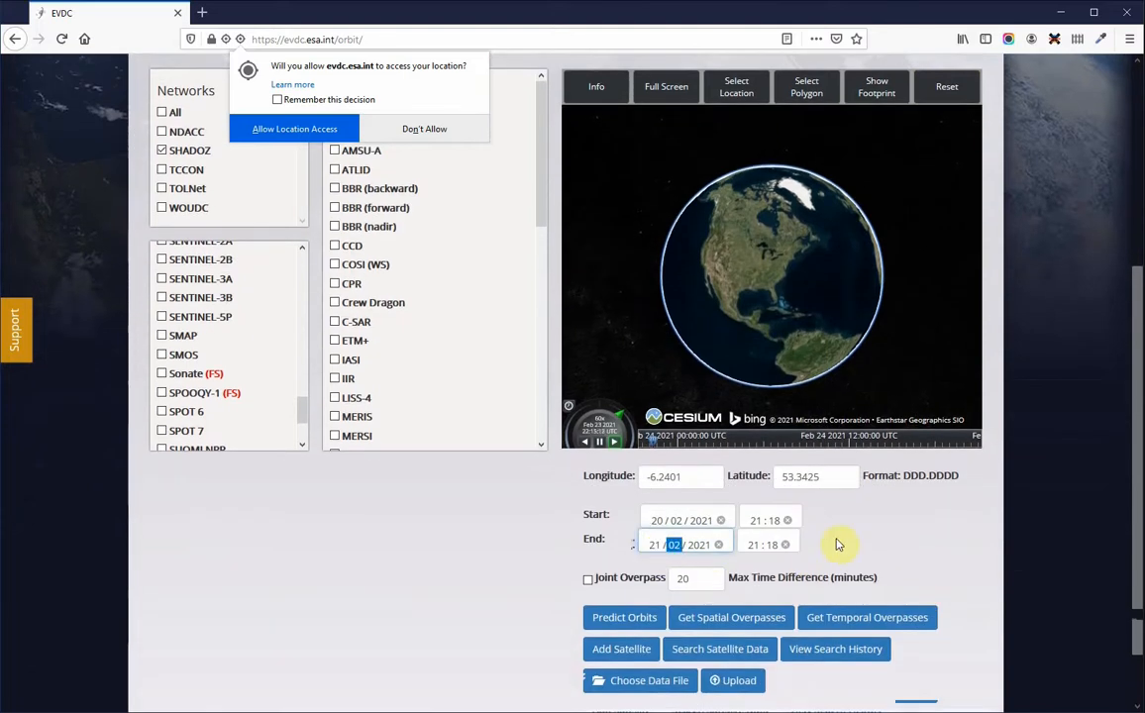
Select the SENTINEL-5P satellite and allow the site to access the location
scroll(901, 539, "down", 2)
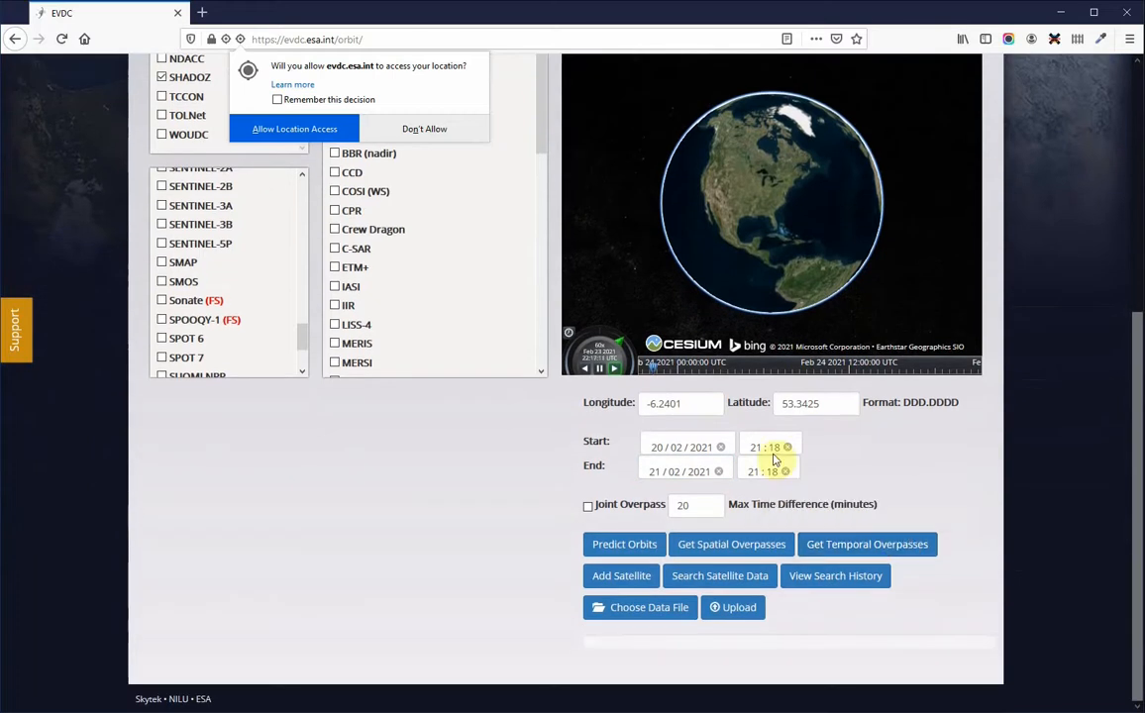
scroll(236, 314, "down", 2)
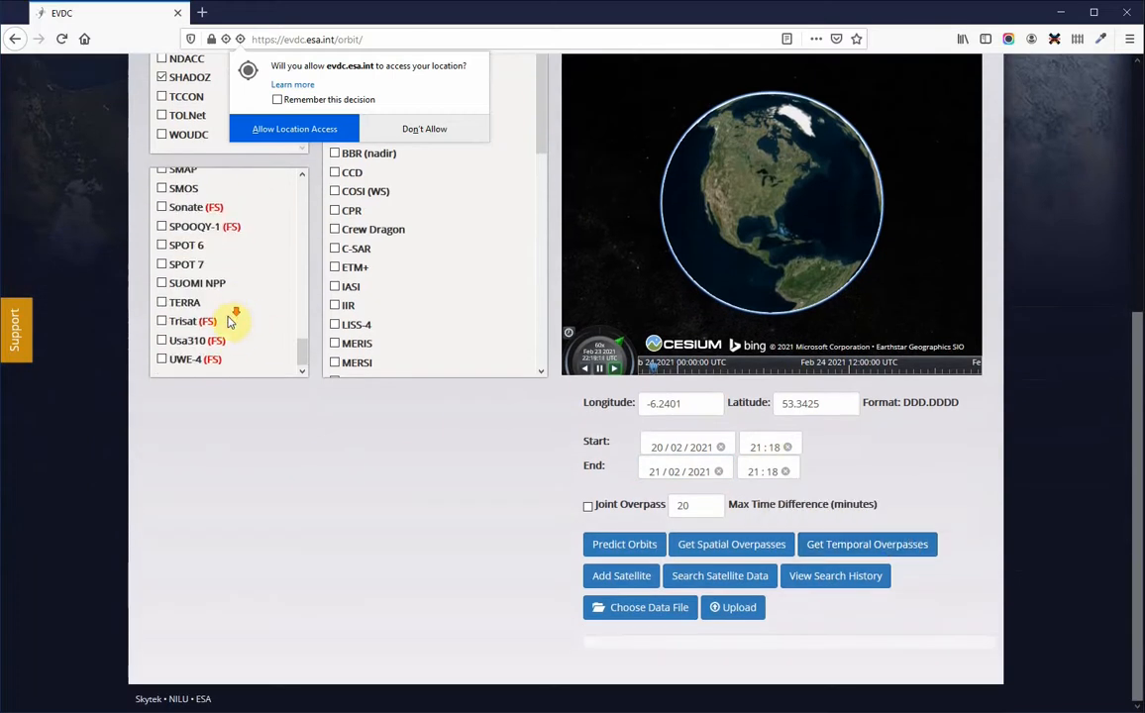
scroll(230, 319, "up", 3)
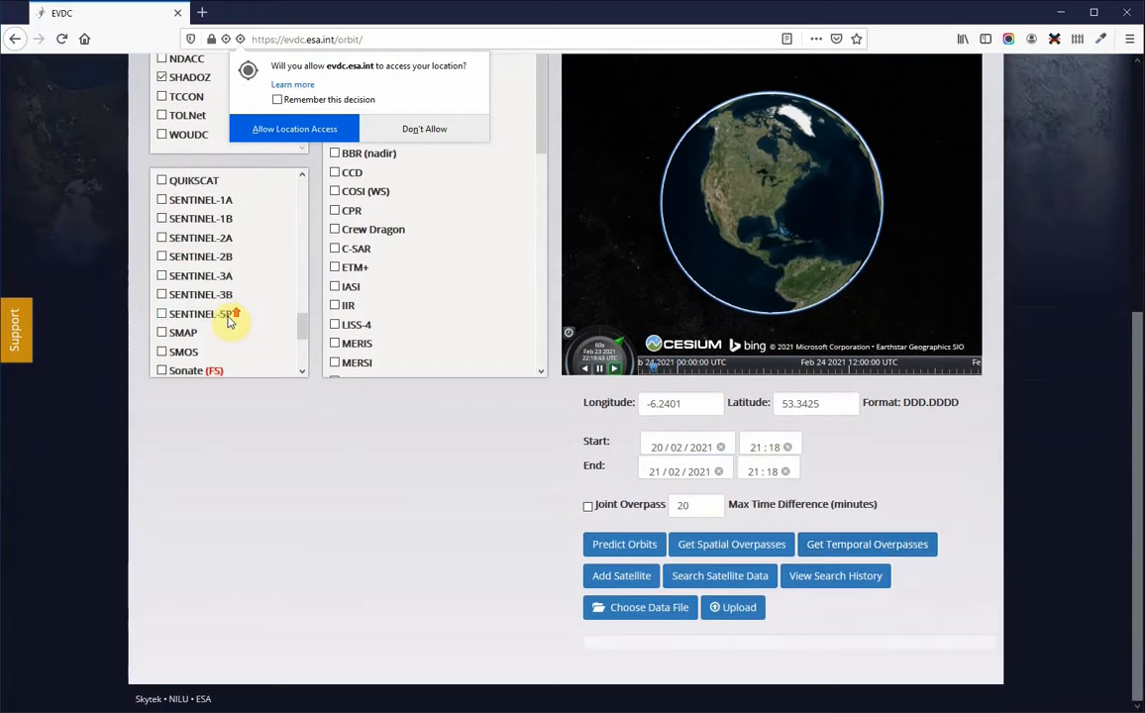
left_click(161, 314)
left_click(294, 127)
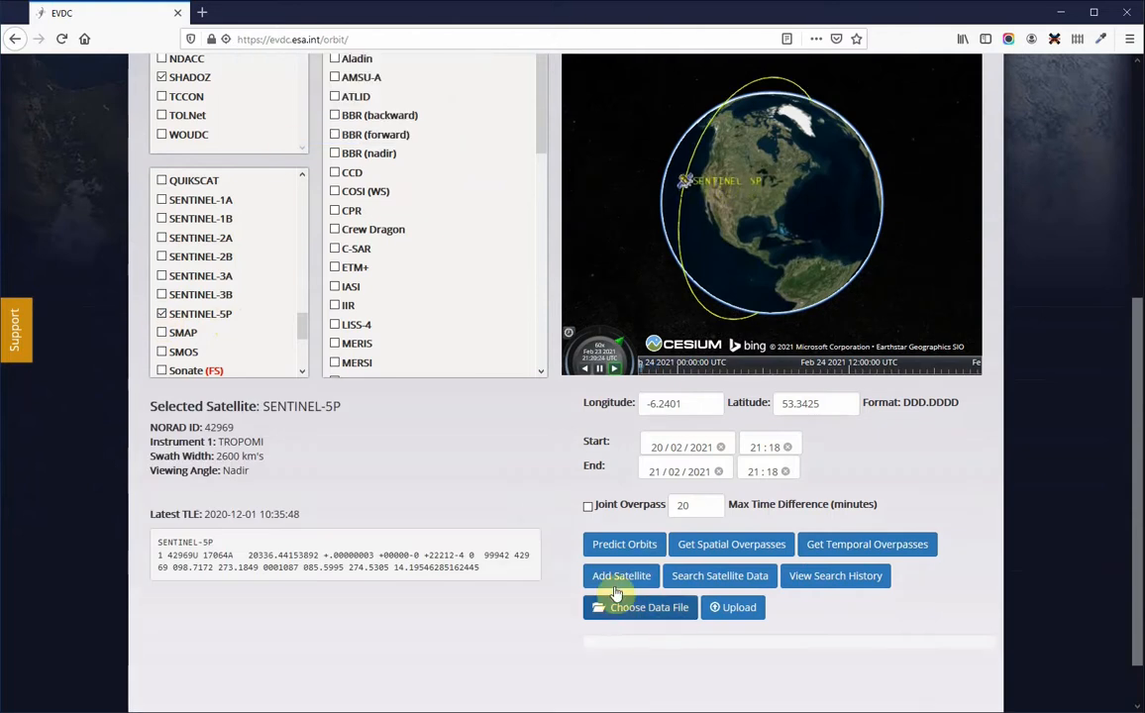
left_click(709, 553)
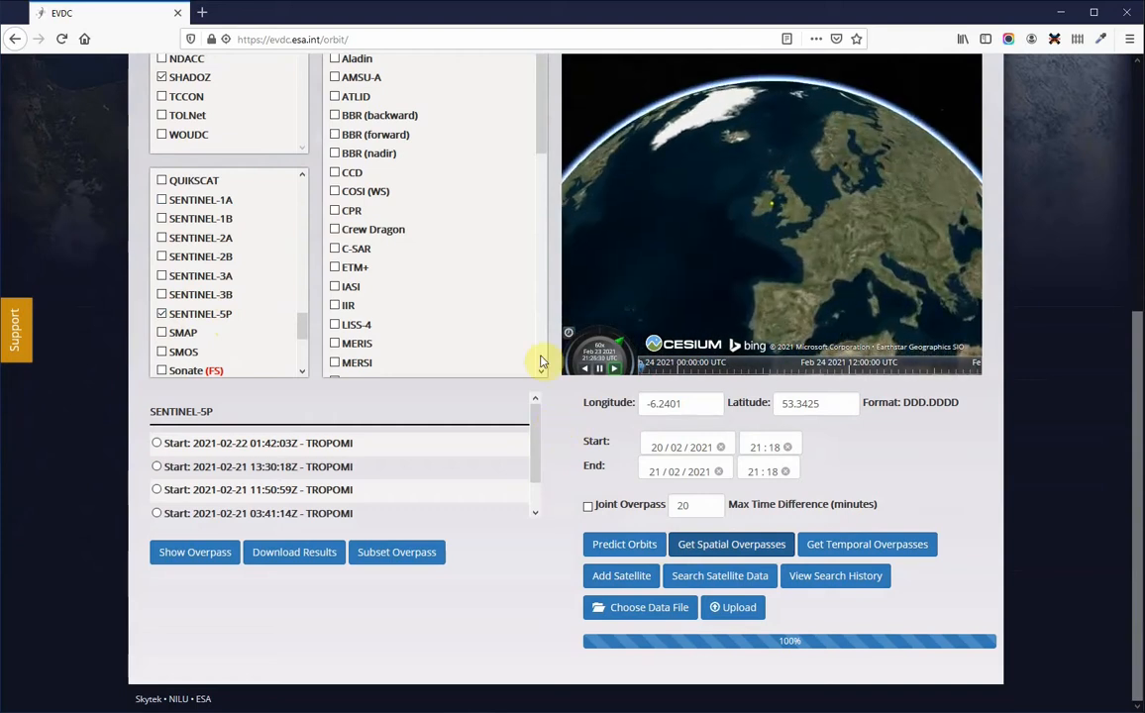
left_click(157, 443)
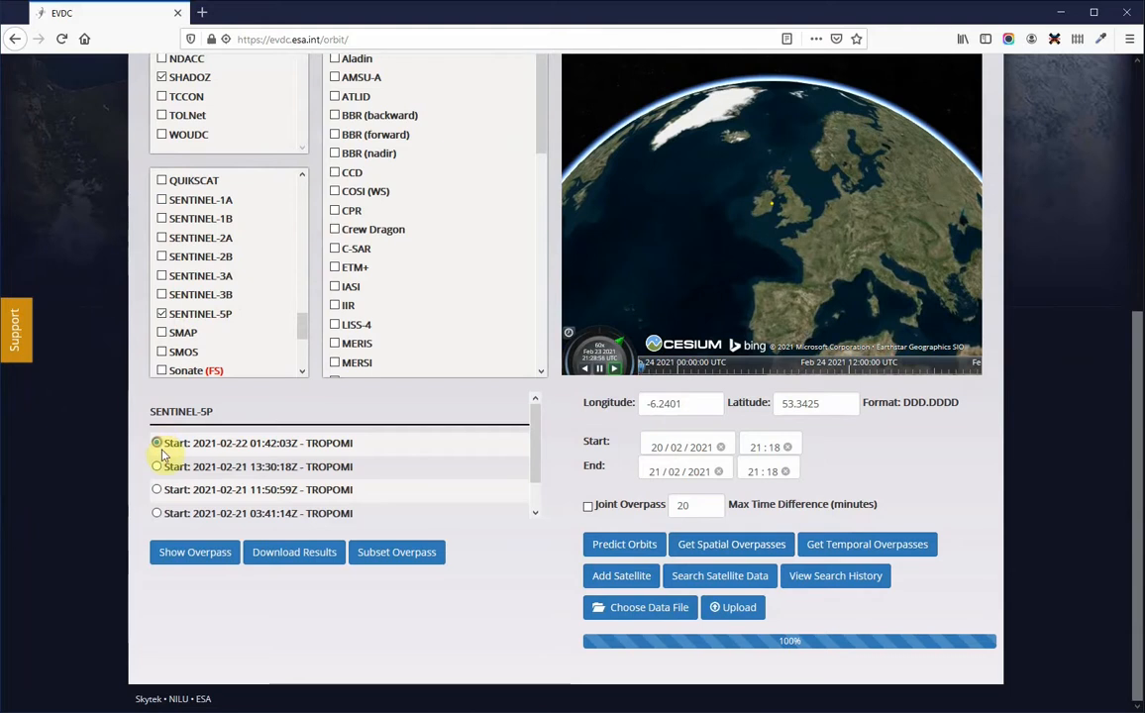
left_click(188, 561)
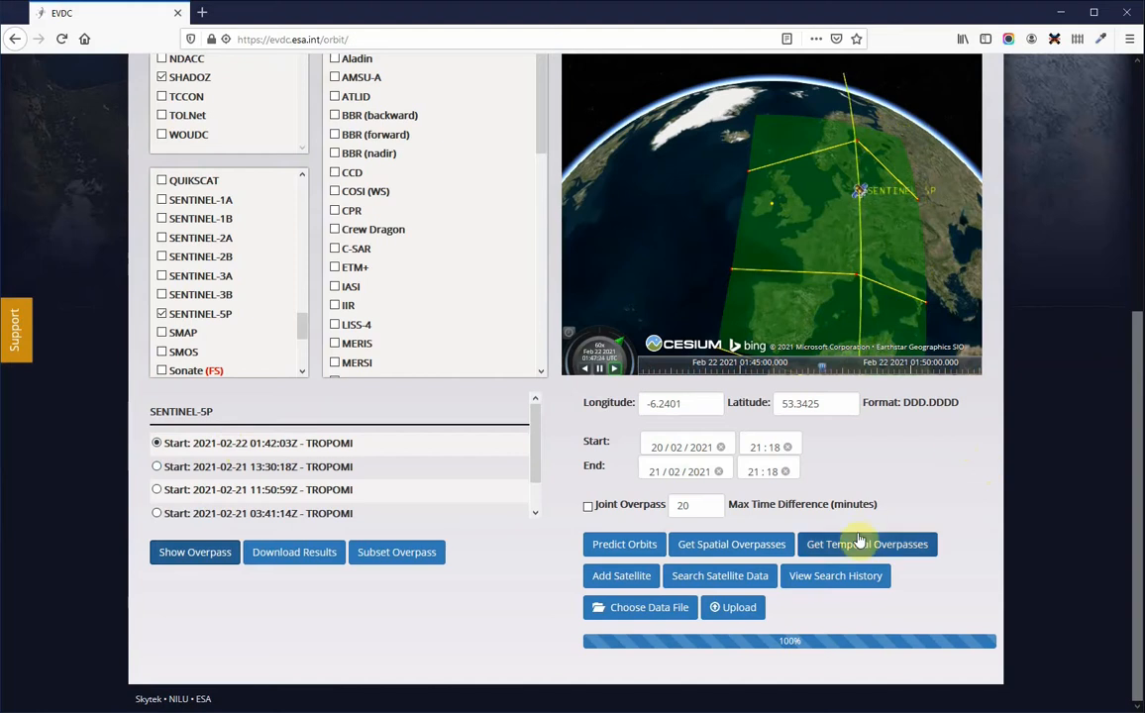
Search the satellite data for Sentinel-5p TROPOMI products from 20/02/2021 to 21/02/2021 at longitude -6.2401 and latitude 53.3425
left_click(701, 585)
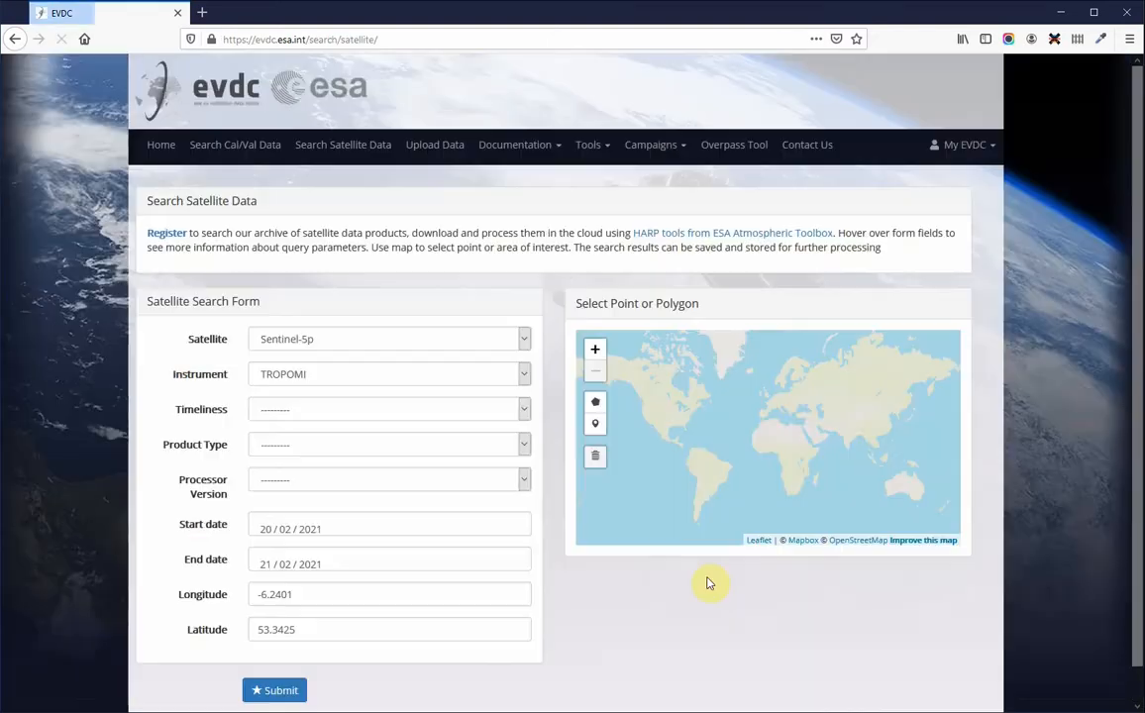
scroll(135, 401, "down", 1)
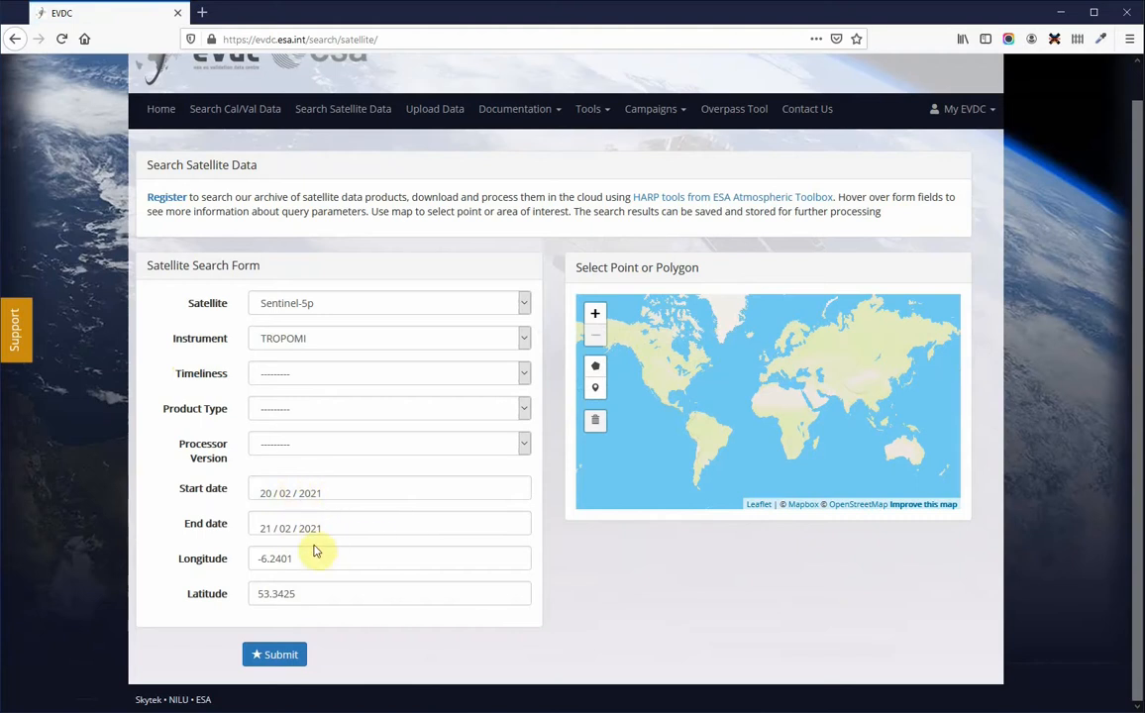
mouse_move(293, 560)
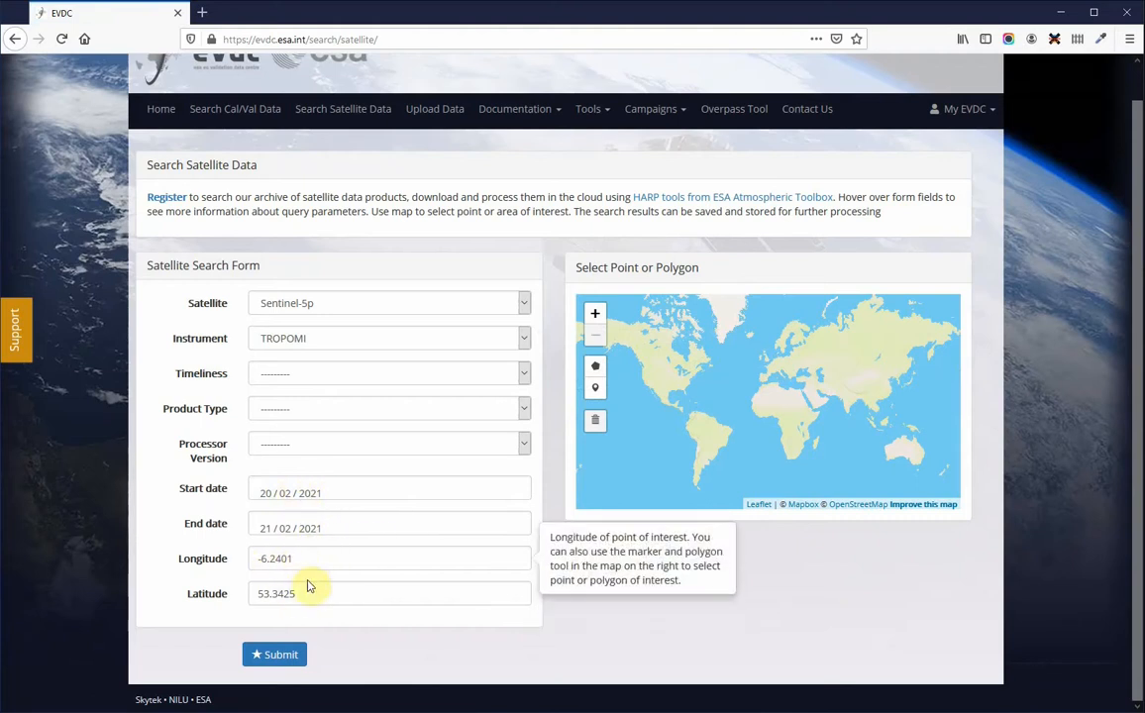
mouse_move(268, 371)
mouse_move(302, 307)
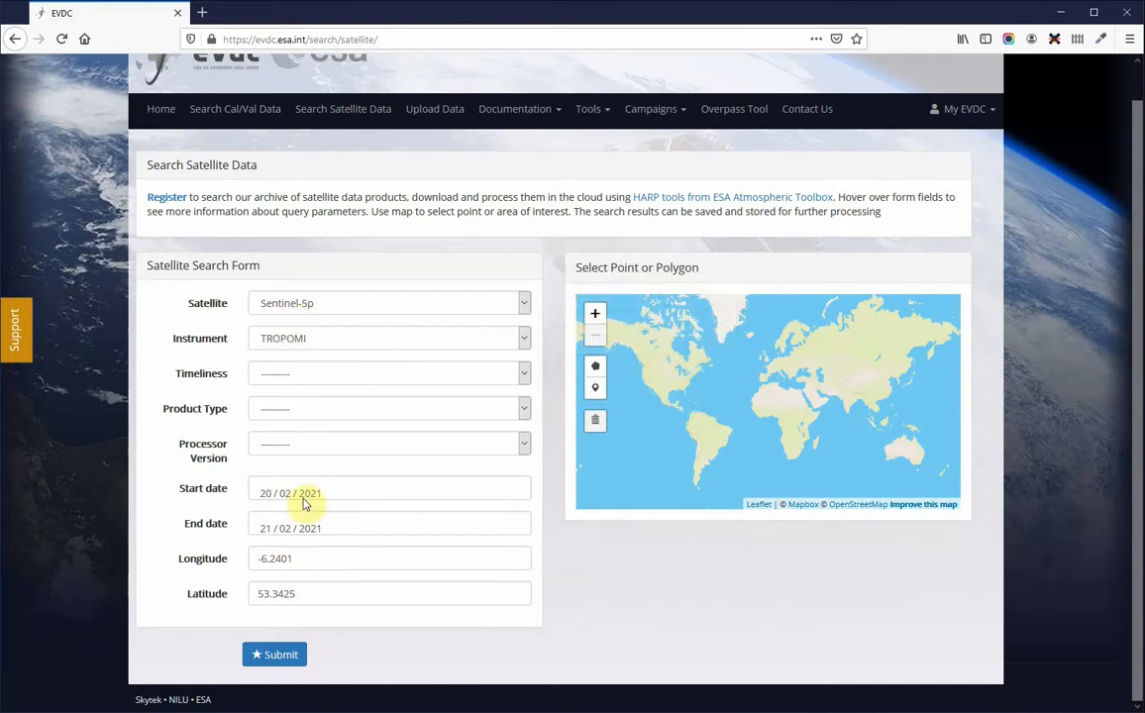
left_click(277, 656)
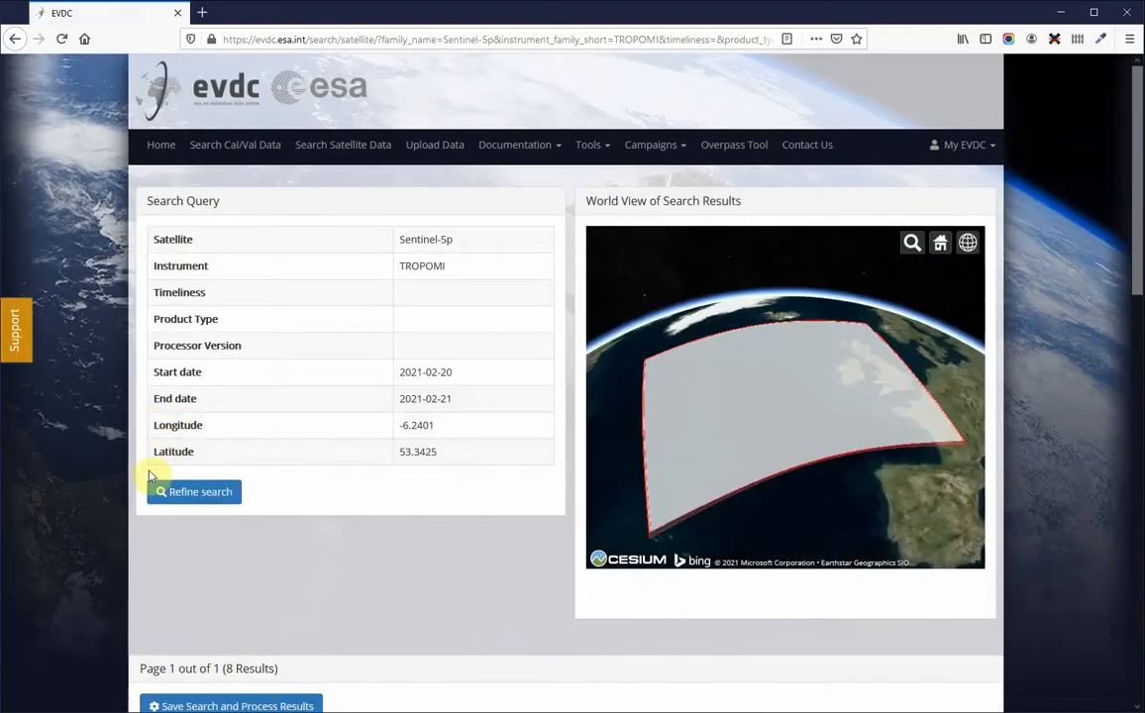
Review the Sentinel-5p search results and bring up the download prompt for the first HCHO product, dismissing it without saving
scroll(147, 477, "down", 3)
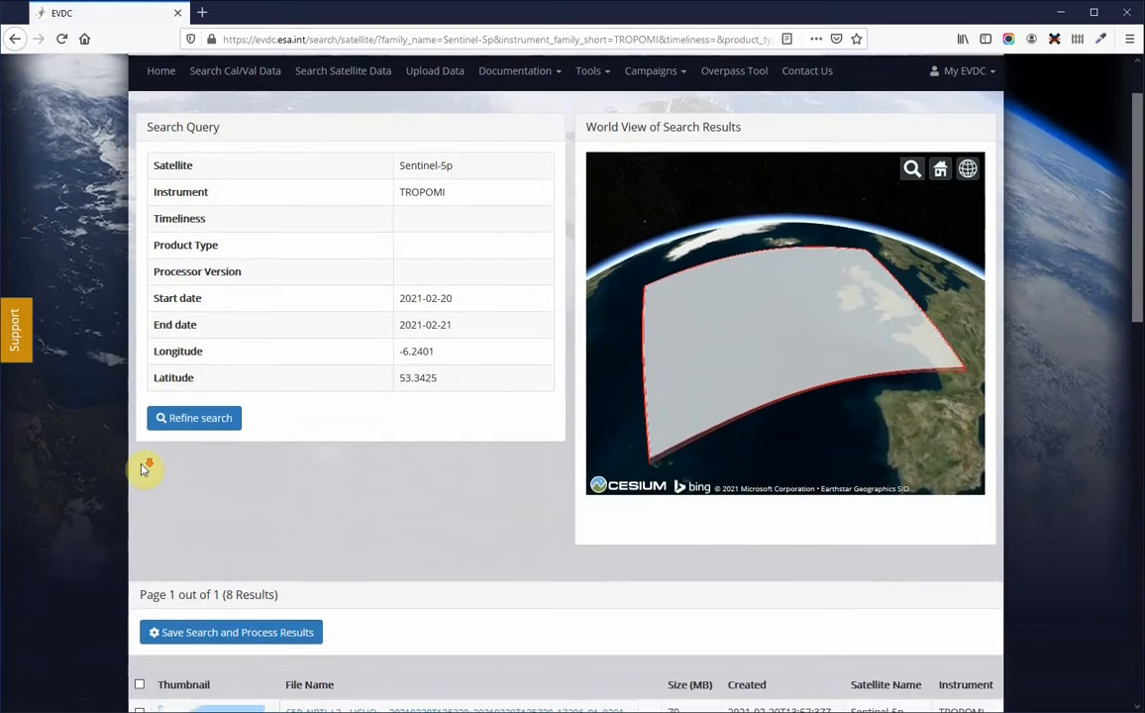
scroll(142, 439, "down", 4)
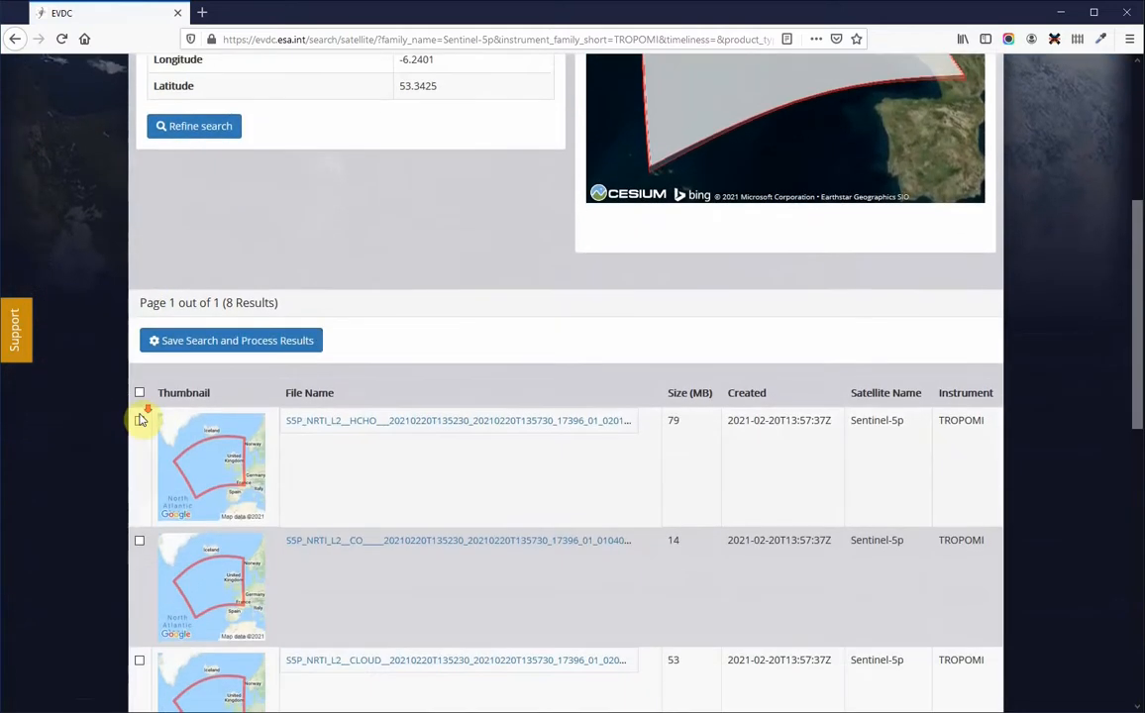
scroll(140, 420, "down", 1)
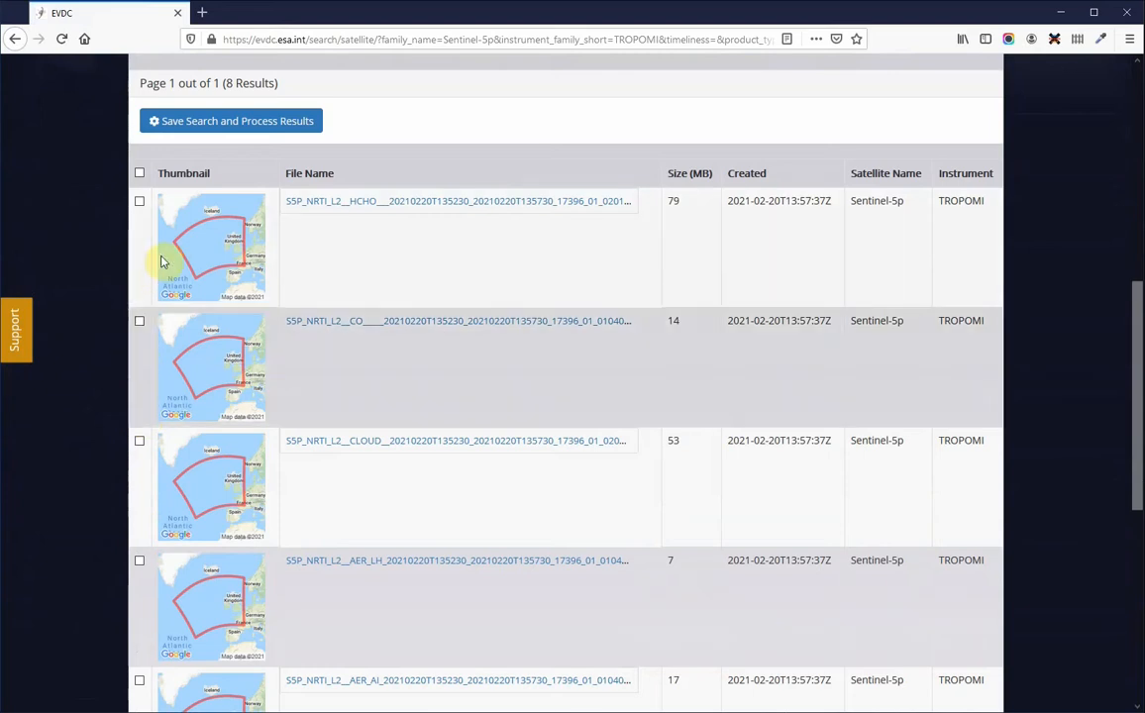
left_click(345, 202)
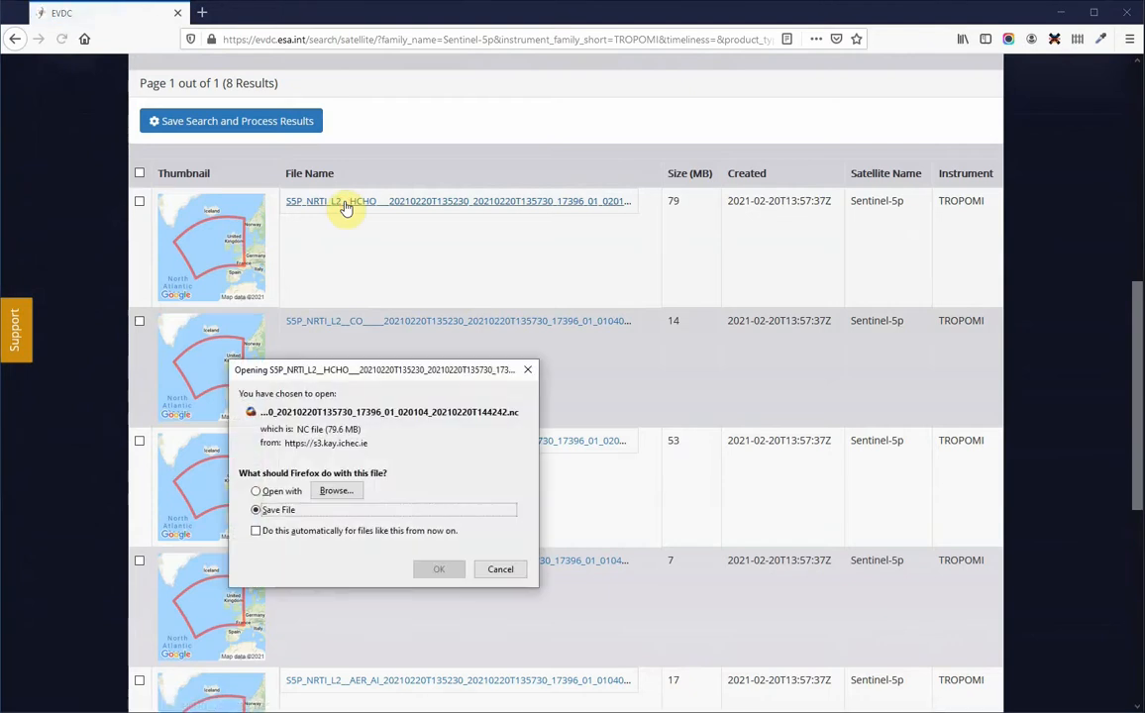
left_click(528, 370)
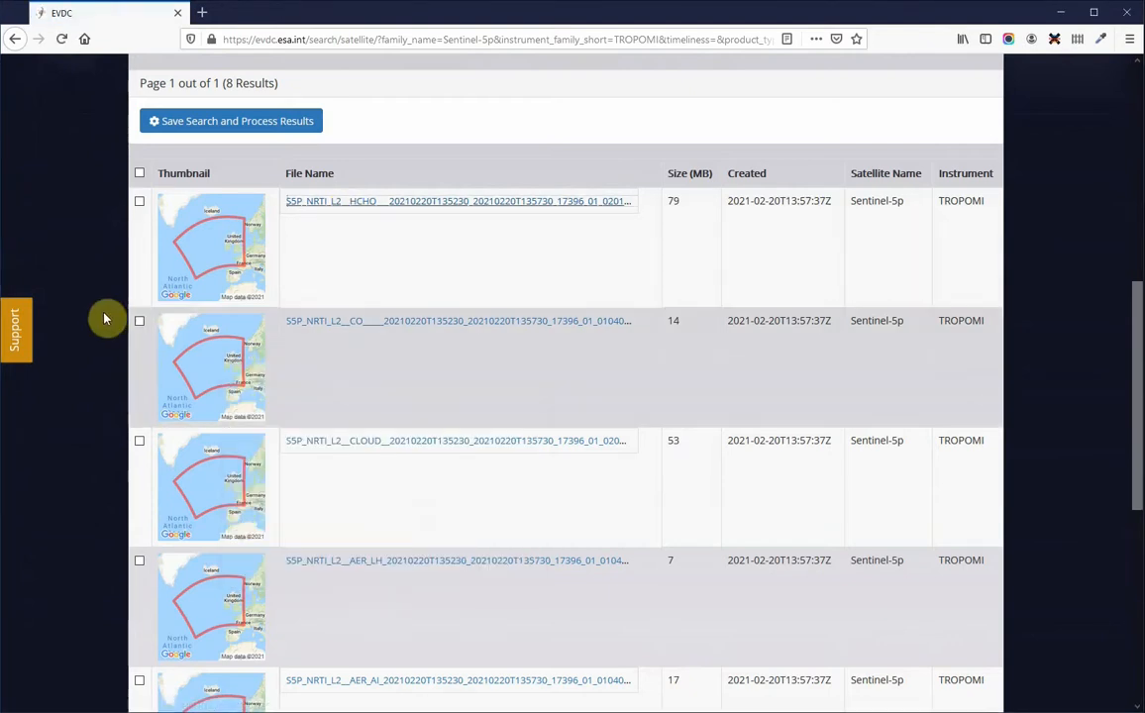
scroll(117, 362, "up", 6)
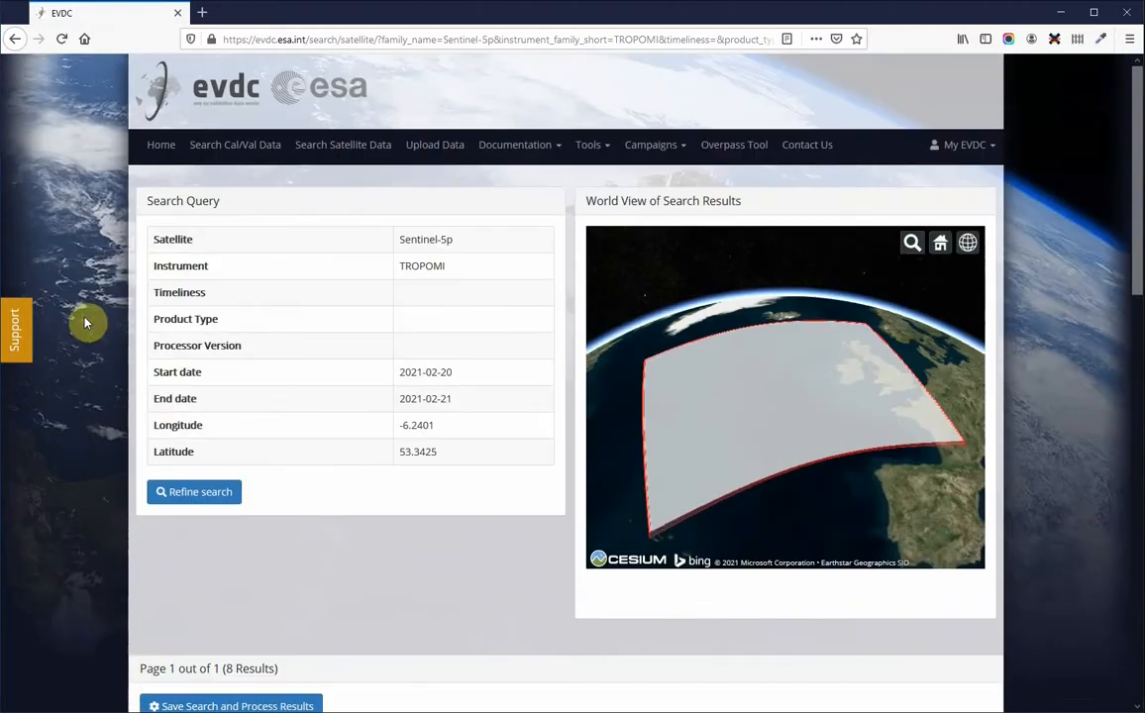
Return to the Overpass Tool and select the SENTINEL-5P satellite to view its instrument details and latest TLE
left_click(730, 146)
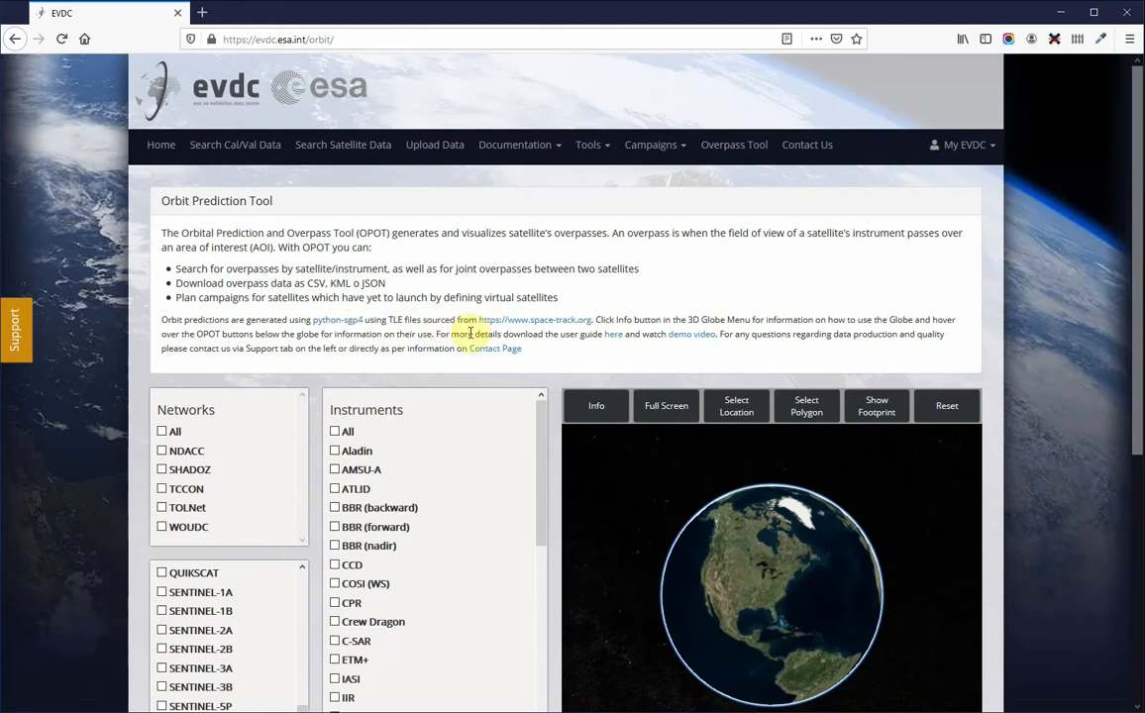
scroll(161, 416, "down", 5)
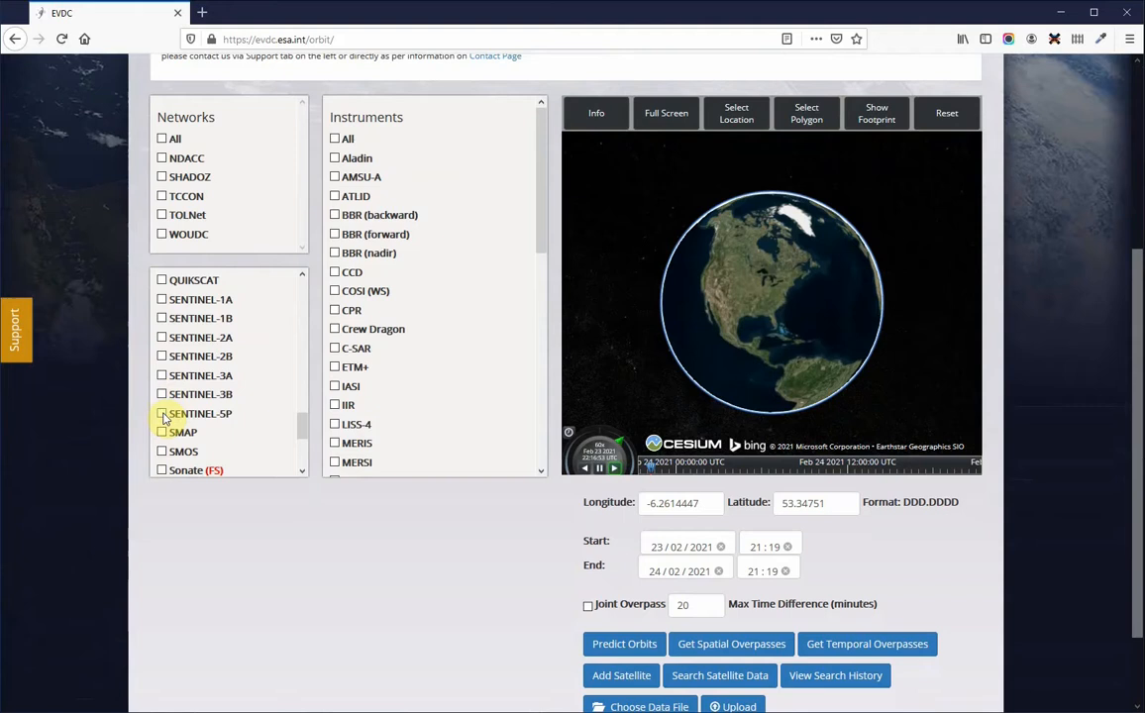
left_click(163, 415)
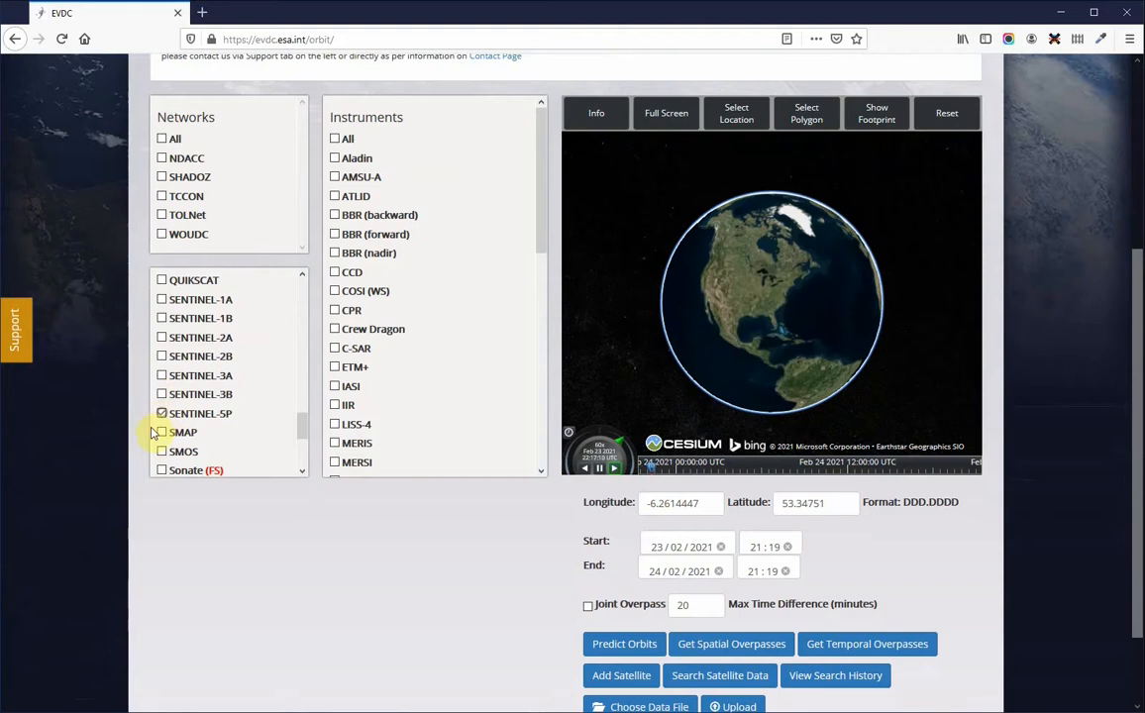
scroll(148, 440, "down", 3)
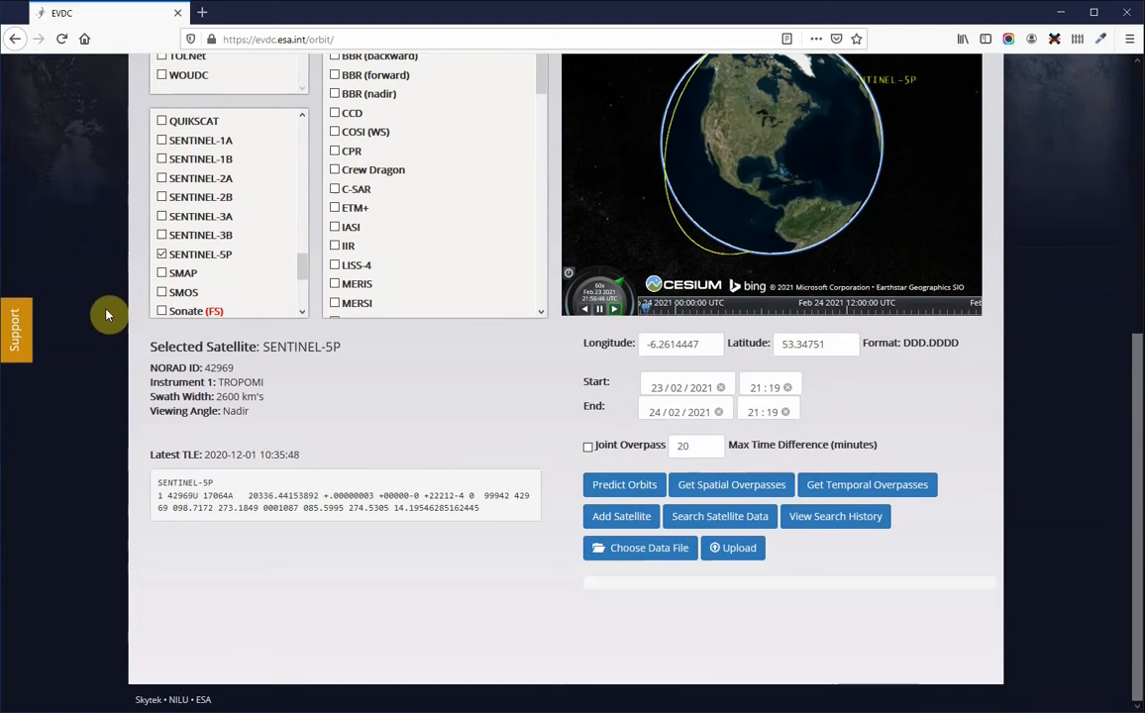
Open the info on the globe's controls and request the download of the OPOT User Guide
scroll(109, 314, "up", 3)
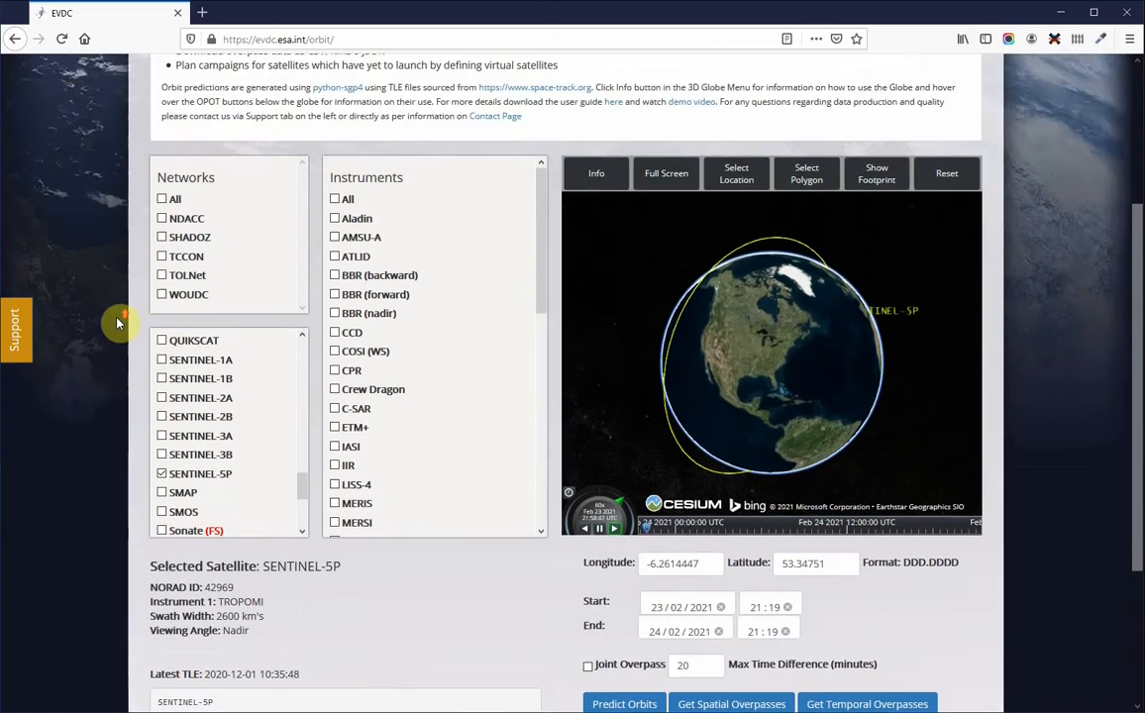
scroll(117, 322, "up", 3)
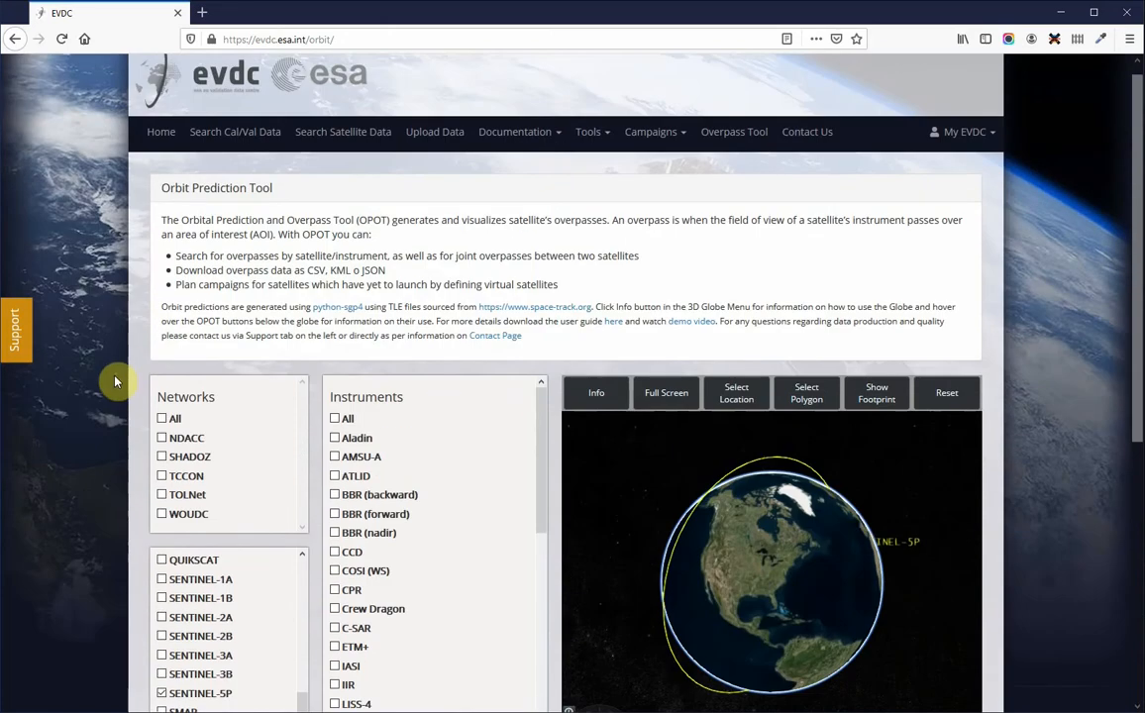
left_click(590, 396)
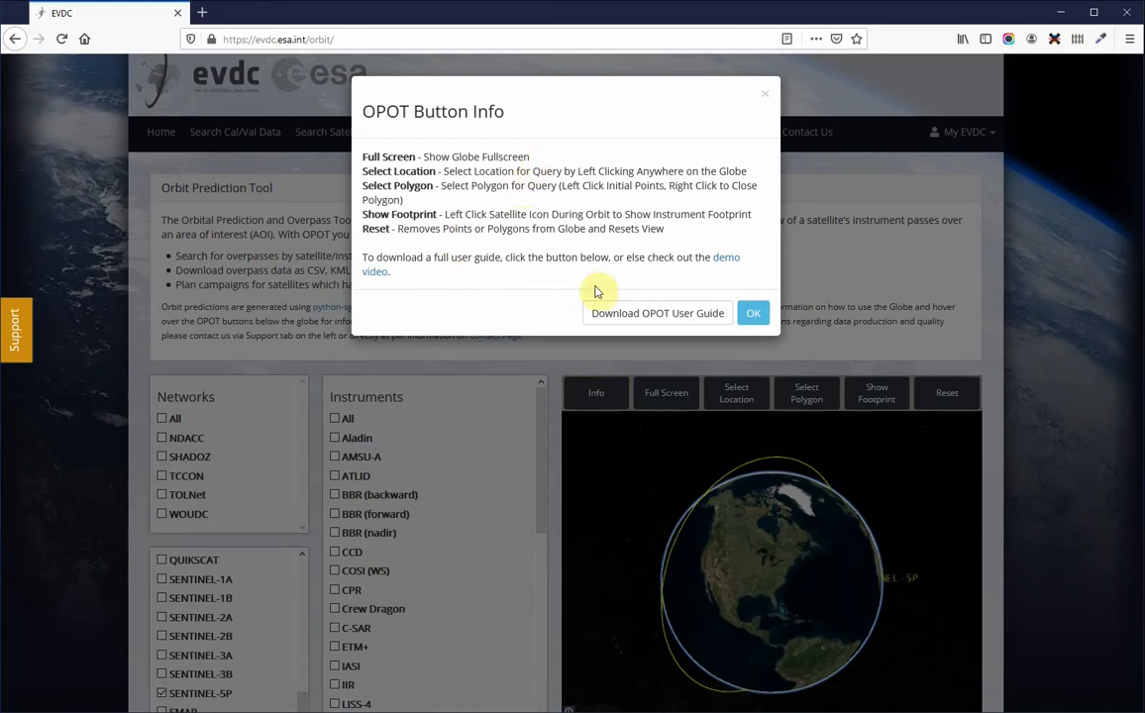
left_click(660, 315)
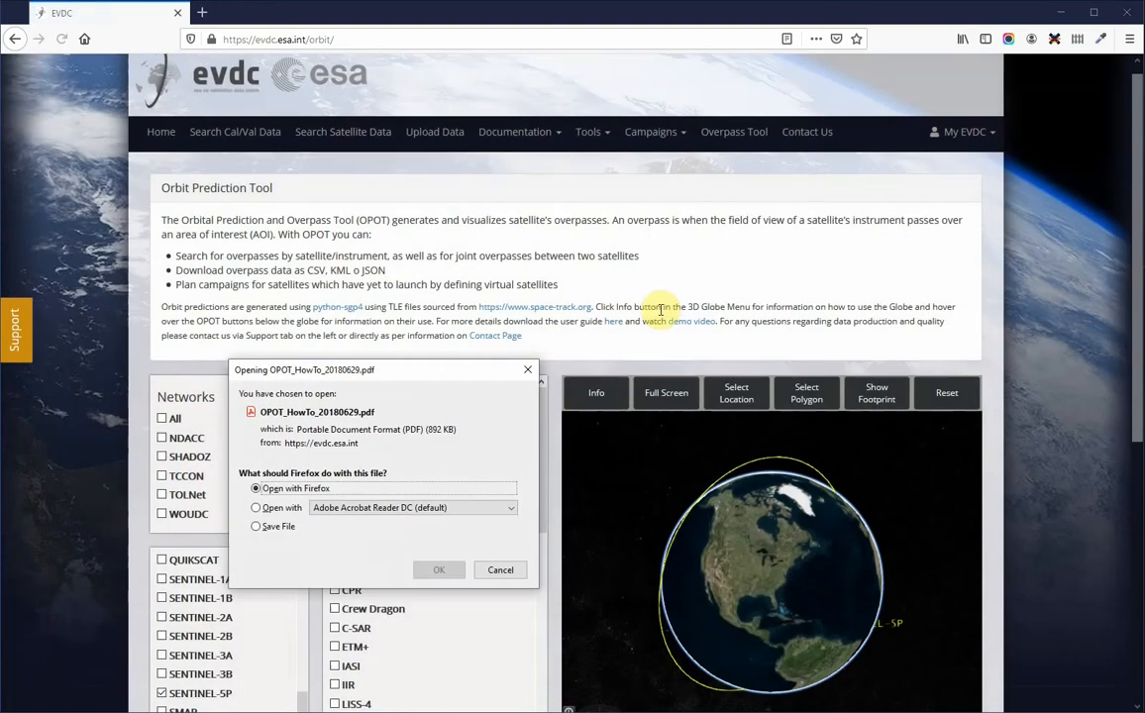